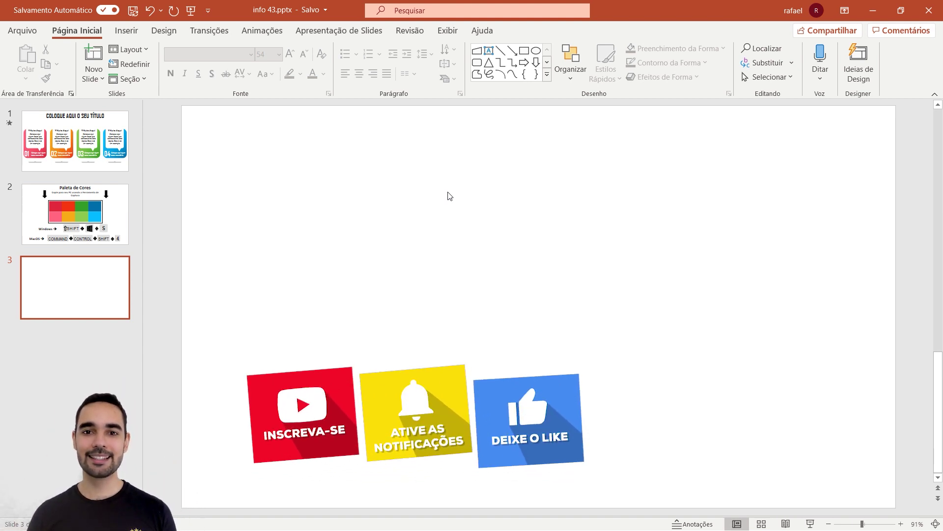
Draw a rounded rectangle on slide 3 and remove its outline
{"action": "left_click", "coordinate": [447, 196]}
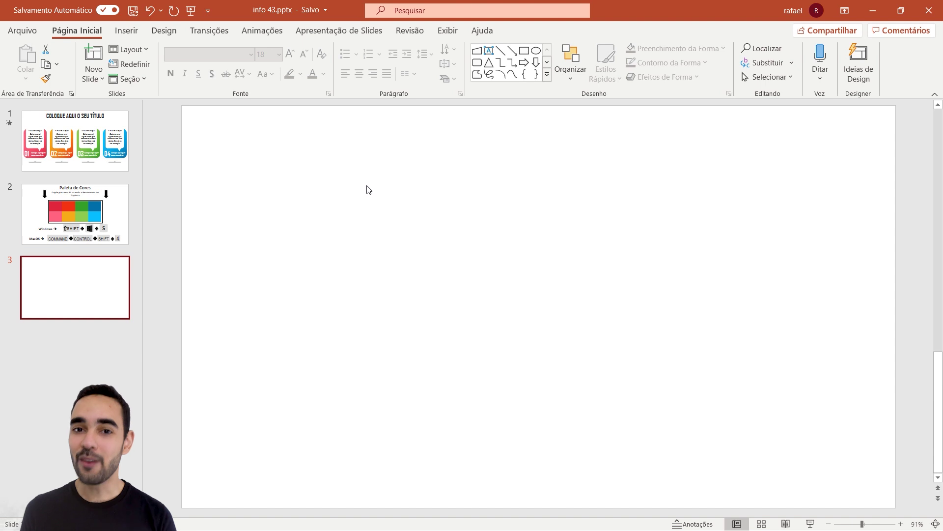
{"action": "left_click", "coordinate": [547, 75]}
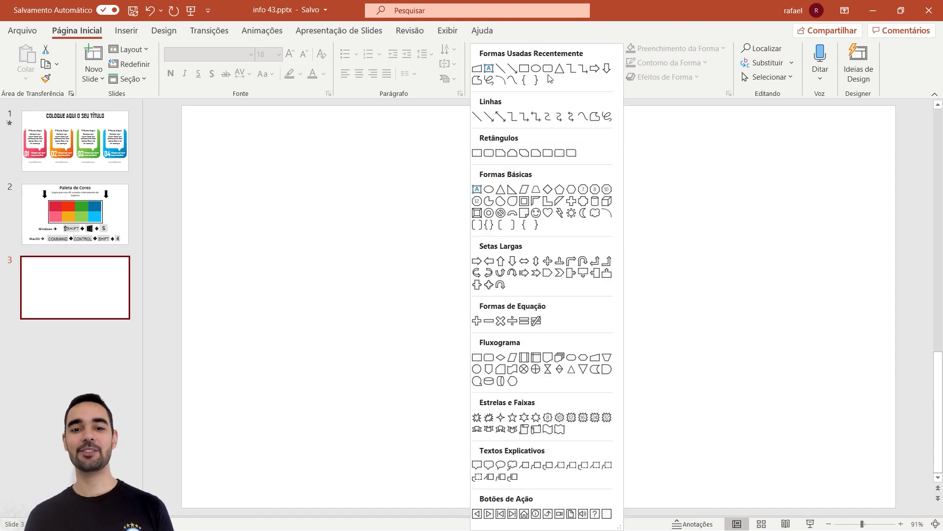
{"action": "left_click", "coordinate": [489, 153]}
{"action": "left_click_drag", "start_coordinate": [328, 158], "coordinate": [456, 366]}
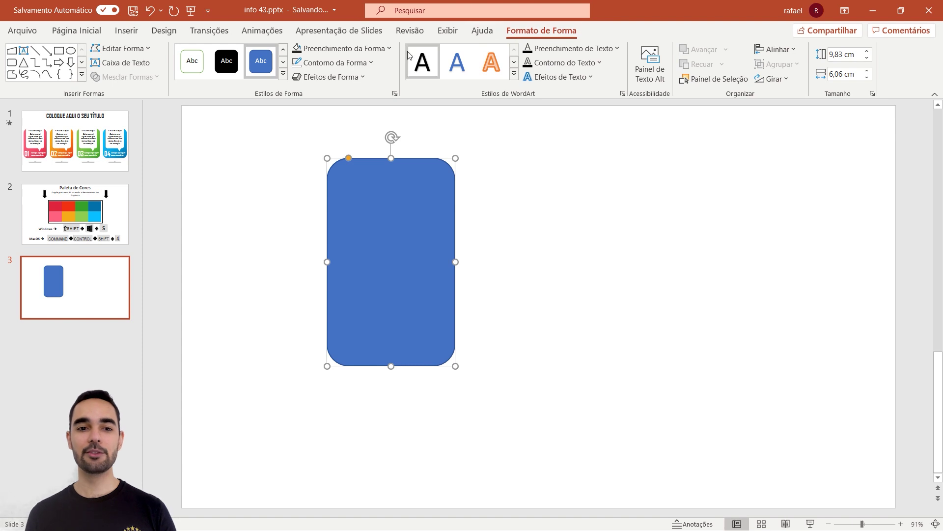
{"action": "left_click", "coordinate": [355, 64]}
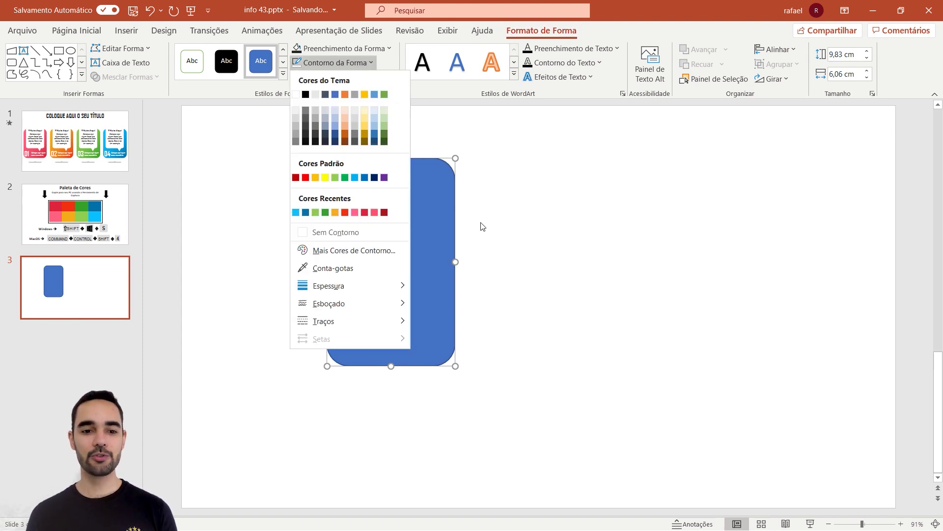
{"action": "left_click", "coordinate": [336, 232]}
Resize the rectangle to 9,33 × 7,47 cm, move it left and lower, and fill it dark grey
{"action": "mouse_move", "coordinate": [392, 237]}
{"action": "left_mouse_down"}
{"action": "mouse_move", "coordinate": [348, 242]}
{"action": "mouse_move", "coordinate": [375, 238]}
{"action": "left_mouse_up"}
{"action": "left_click", "coordinate": [837, 55]}
{"action": "type", "text": "9,33"}
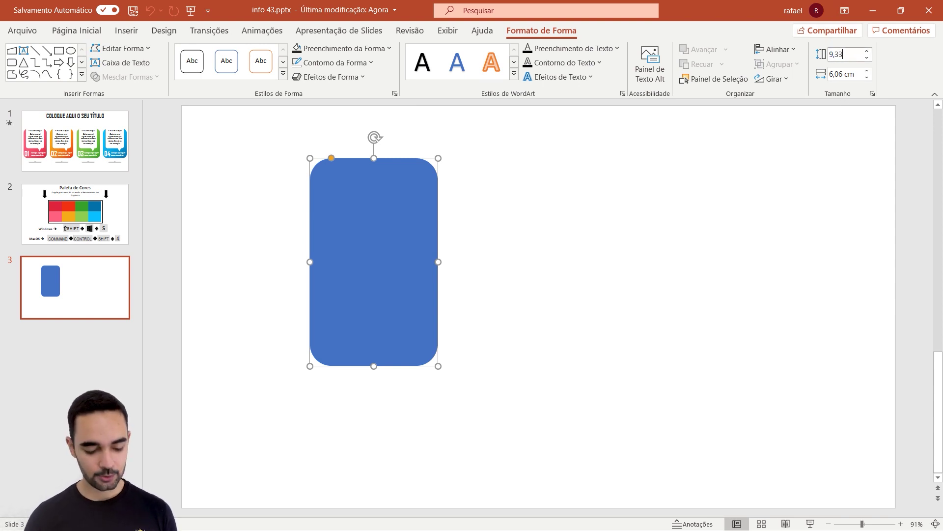
{"action": "key", "text": "Tab"}
{"action": "type", "text": "7"}
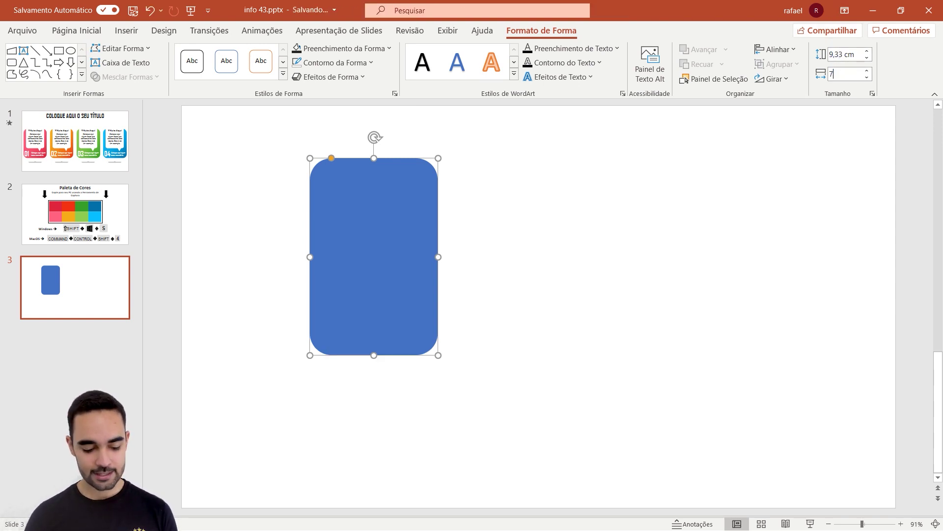
{"action": "key", "text": "Return"}
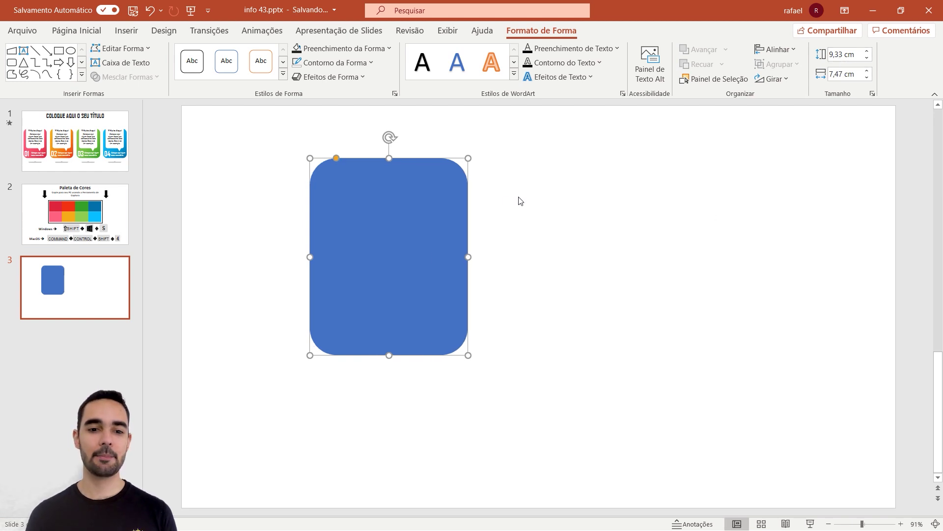
{"action": "left_click_drag", "start_coordinate": [383, 225], "coordinate": [267, 275]}
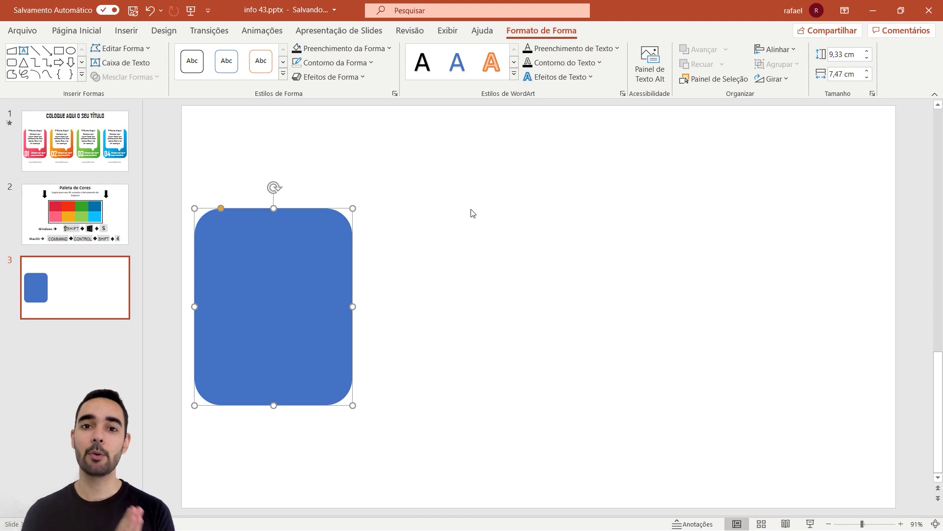
{"action": "left_click", "coordinate": [299, 51]}
Duplicate the dark card, move the copy to its right, and resize it to 7,36 × 5,82 cm
{"action": "left_click", "coordinate": [443, 236]}
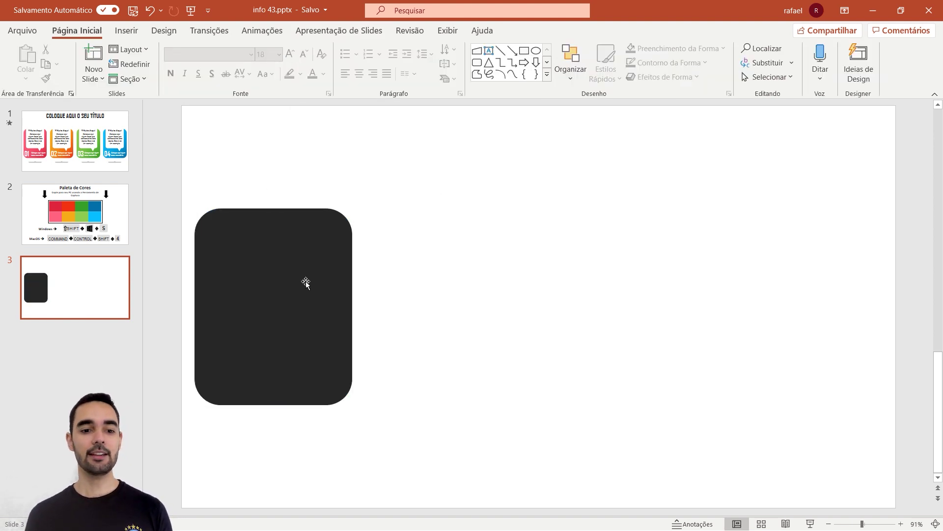
{"action": "left_click", "coordinate": [284, 325]}
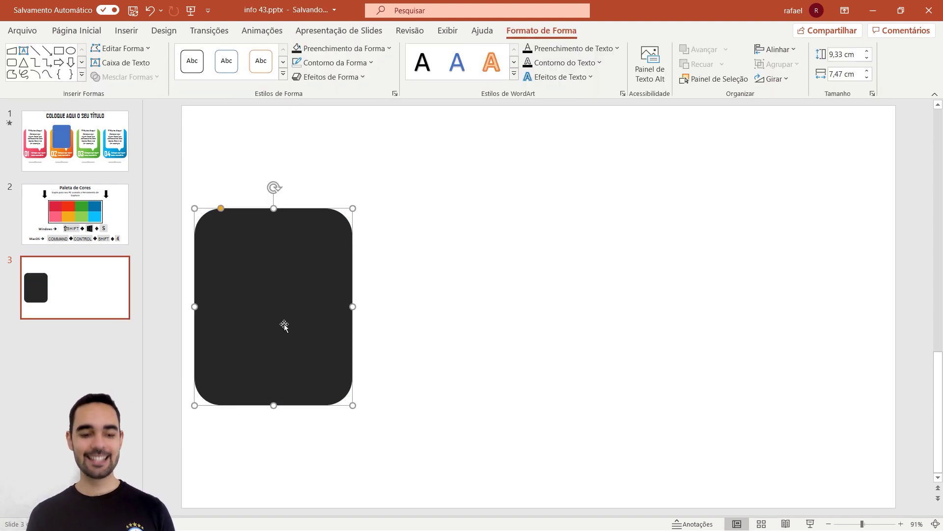
{"action": "key", "text": "ctrl+d"}
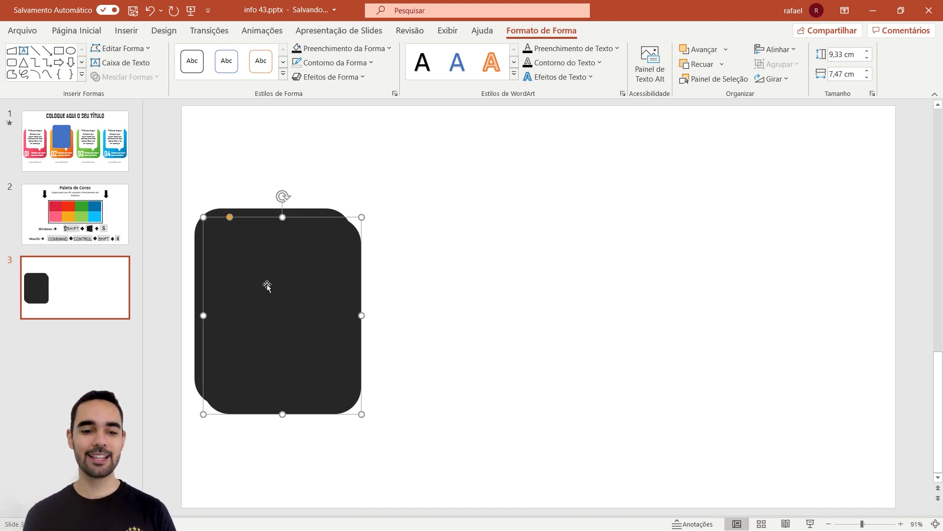
{"action": "left_click_drag", "start_coordinate": [267, 285], "coordinate": [462, 241]}
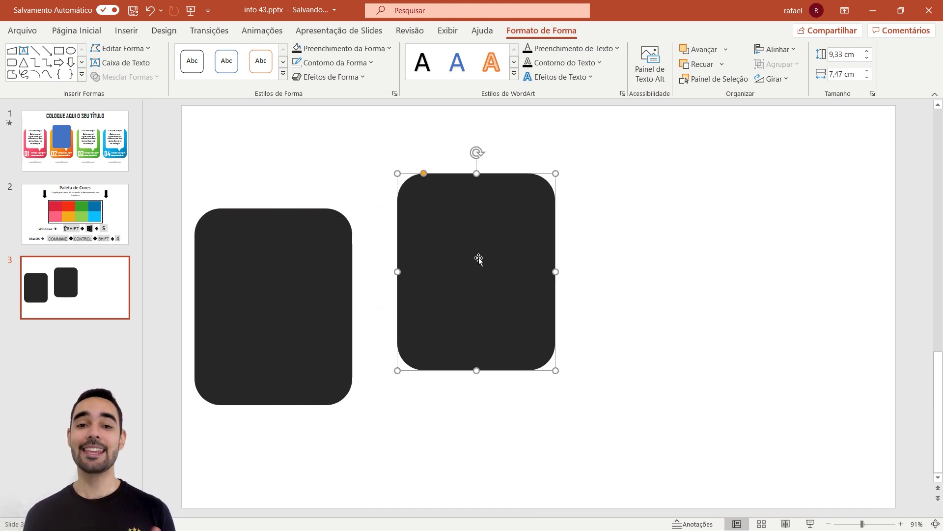
{"action": "left_click", "coordinate": [837, 55]}
{"action": "type", "text": "7,36"}
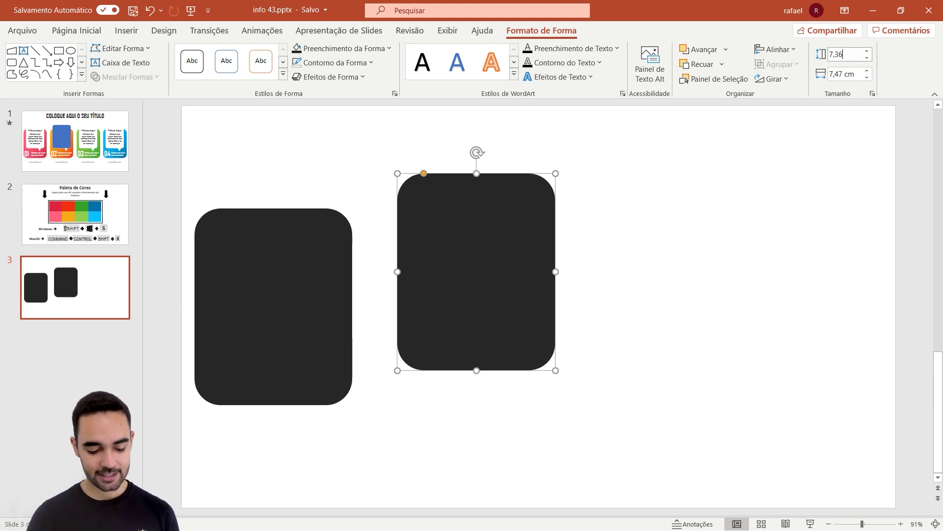
{"action": "key", "text": "Tab"}
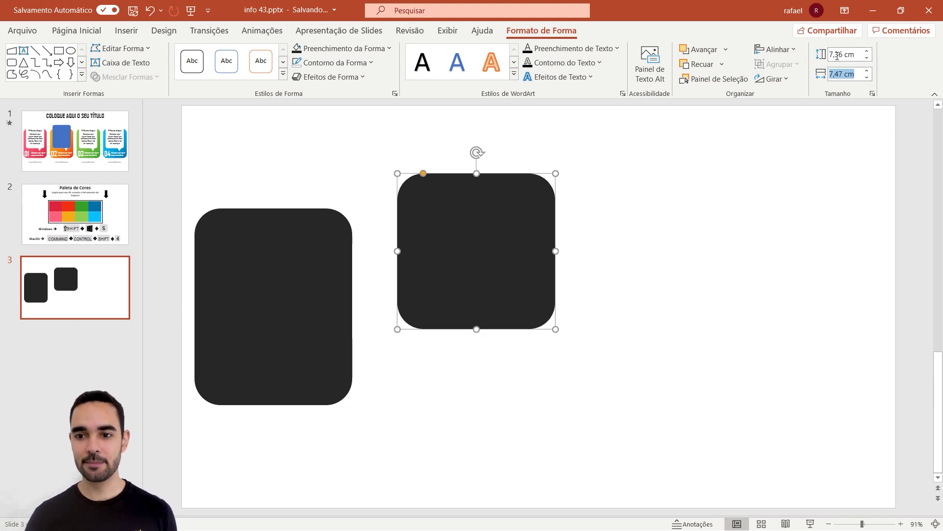
{"action": "type", "text": "5,82"}
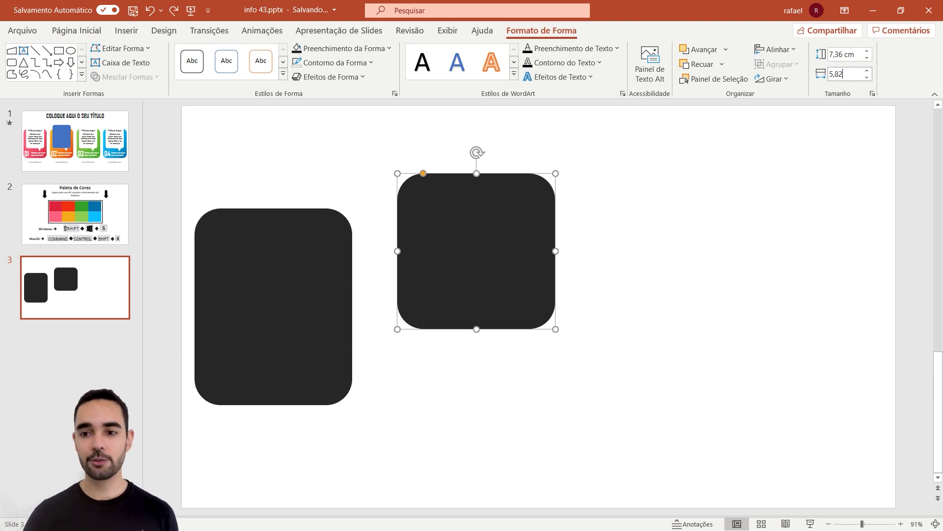
{"action": "key", "text": "Return"}
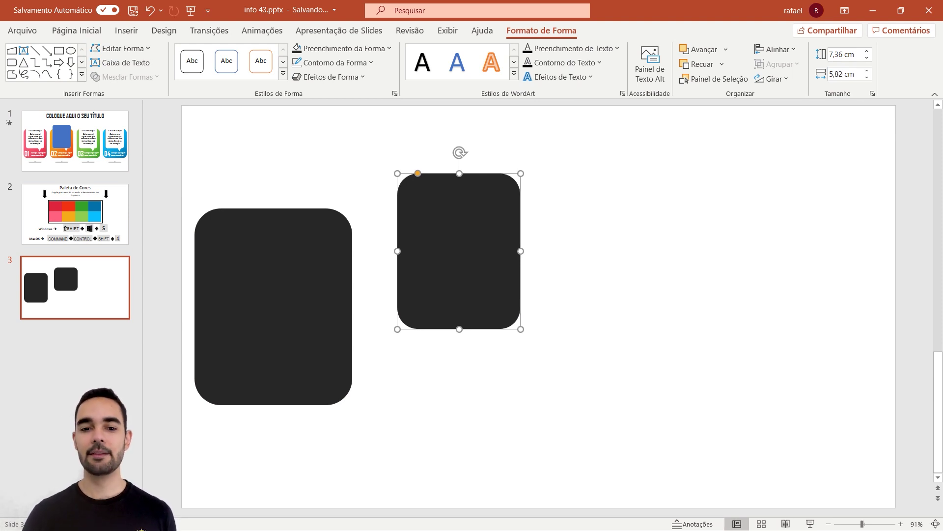
Fill the smaller copy with dark blue
{"action": "left_click", "coordinate": [338, 50]}
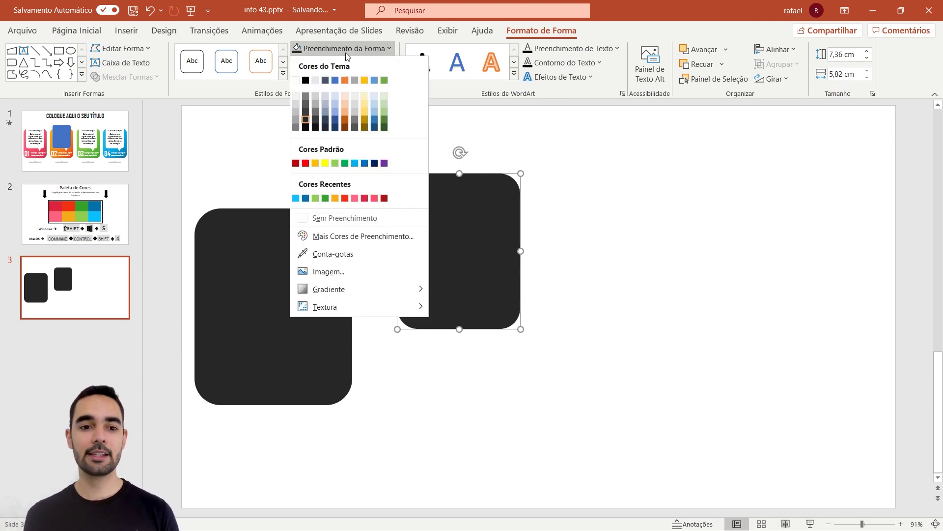
{"action": "left_click", "coordinate": [335, 121]}
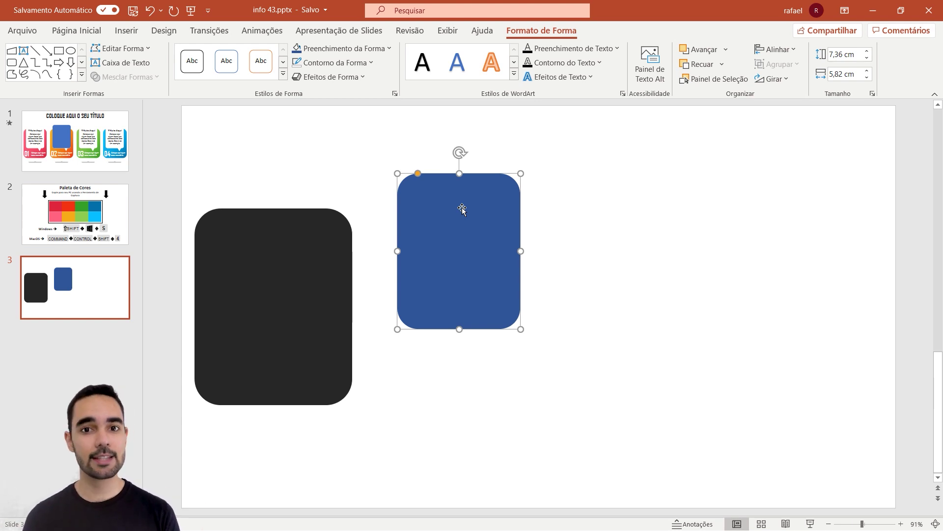
{"action": "left_click", "coordinate": [588, 218]}
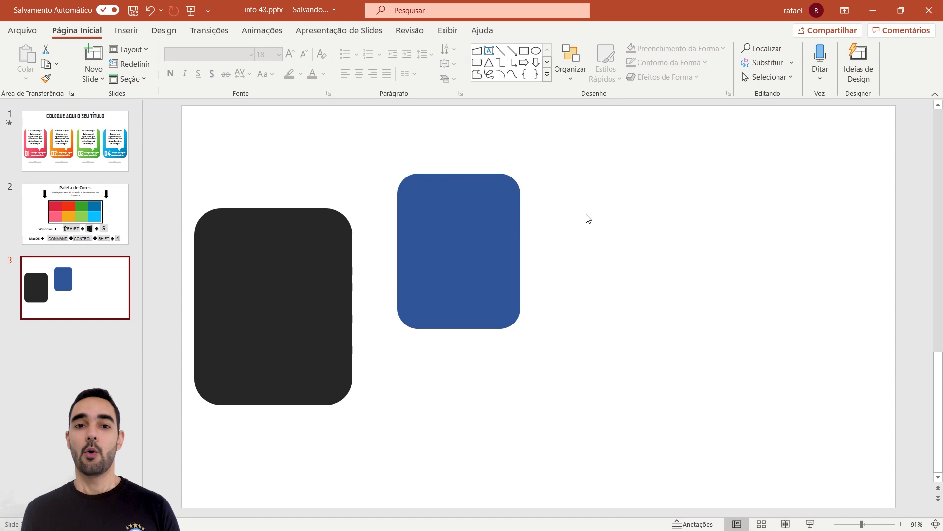
{"action": "right_click", "coordinate": [448, 199]}
Edit the blue card's points, dragging the top-left corner down to slant its top edge
{"action": "left_click", "coordinate": [489, 299]}
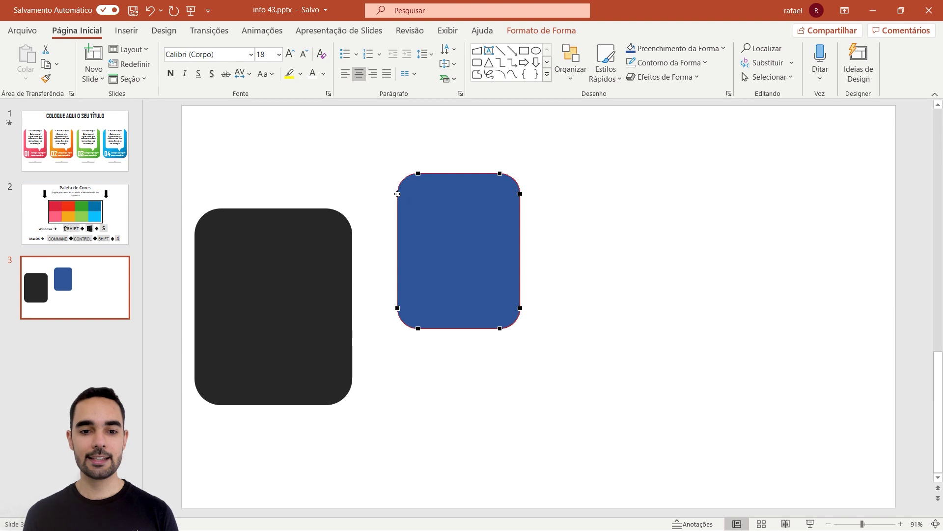
{"action": "left_click_drag", "start_coordinate": [398, 193], "coordinate": [398, 207]}
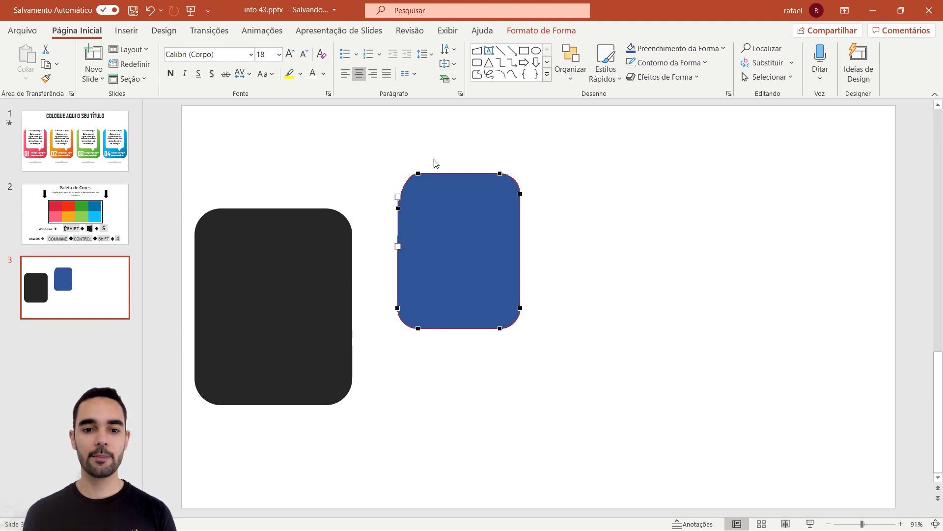
{"action": "left_click_drag", "start_coordinate": [418, 174], "coordinate": [417, 187]}
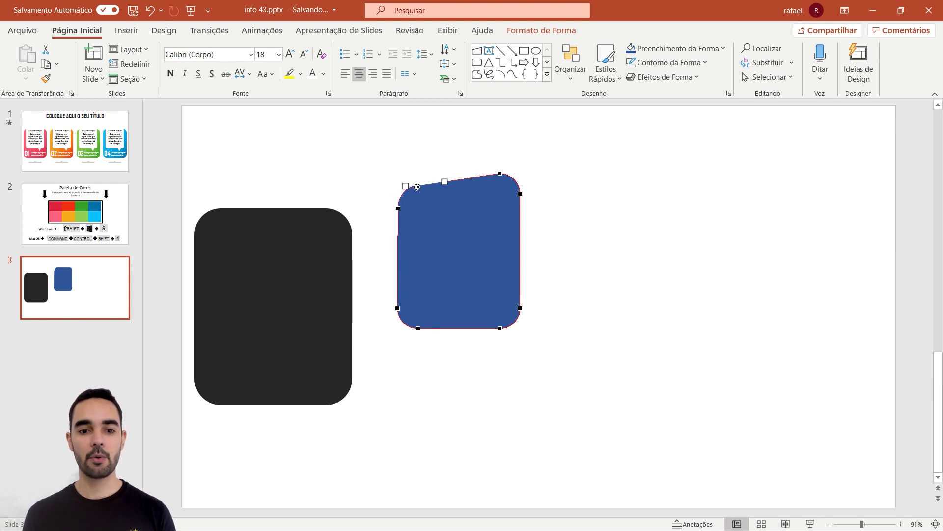
{"action": "left_click", "coordinate": [616, 230]}
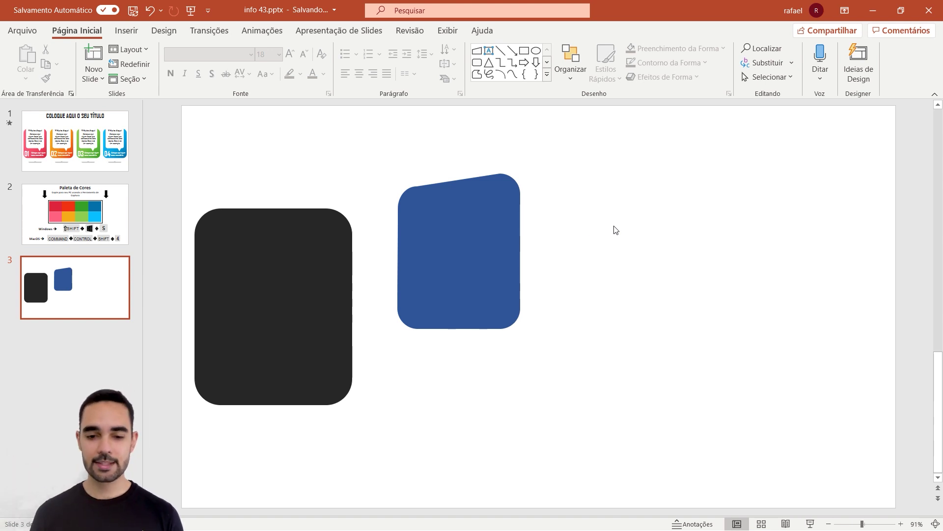
Draw a small isosceles triangle to the right of the blue card
{"action": "left_click", "coordinate": [489, 64]}
{"action": "left_click_drag", "start_coordinate": [564, 225], "coordinate": [586, 242]}
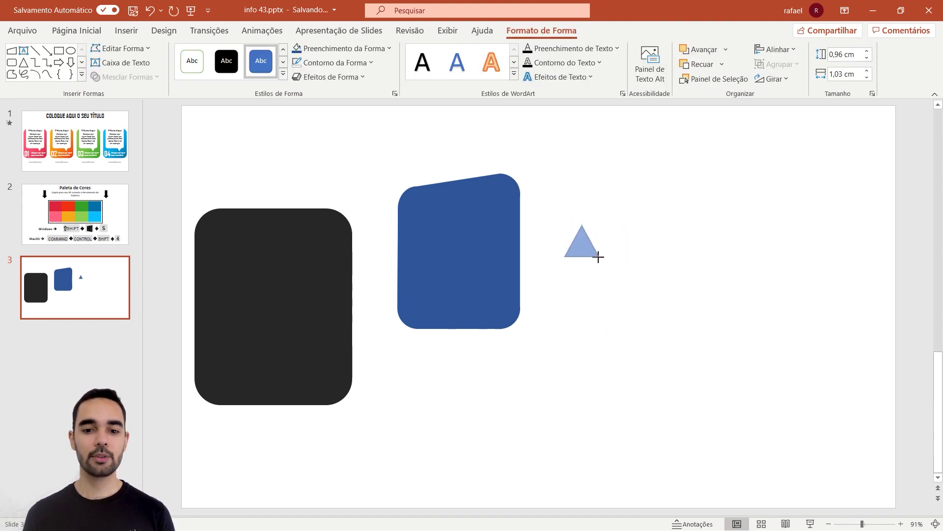
{"action": "left_click", "coordinate": [68, 157]}
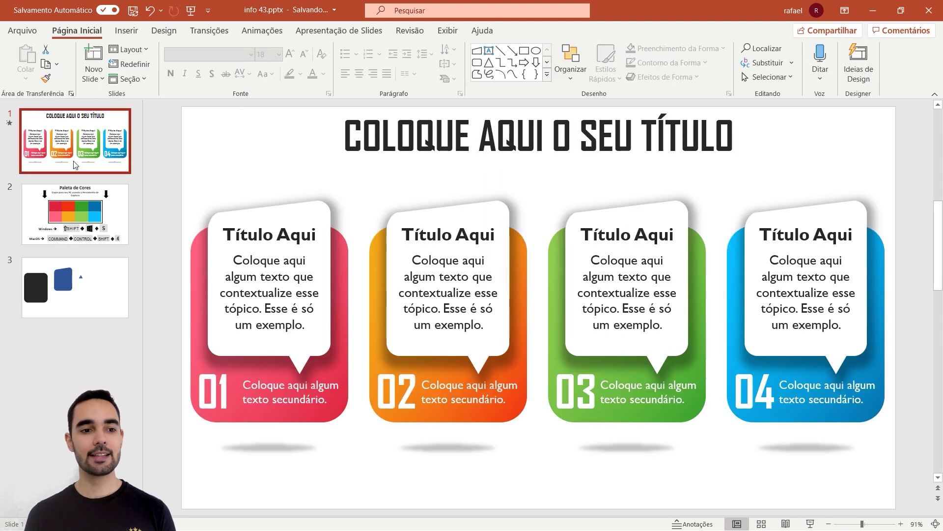
Remove the small triangle's outline and flip it to point downward
{"action": "left_click", "coordinate": [74, 287]}
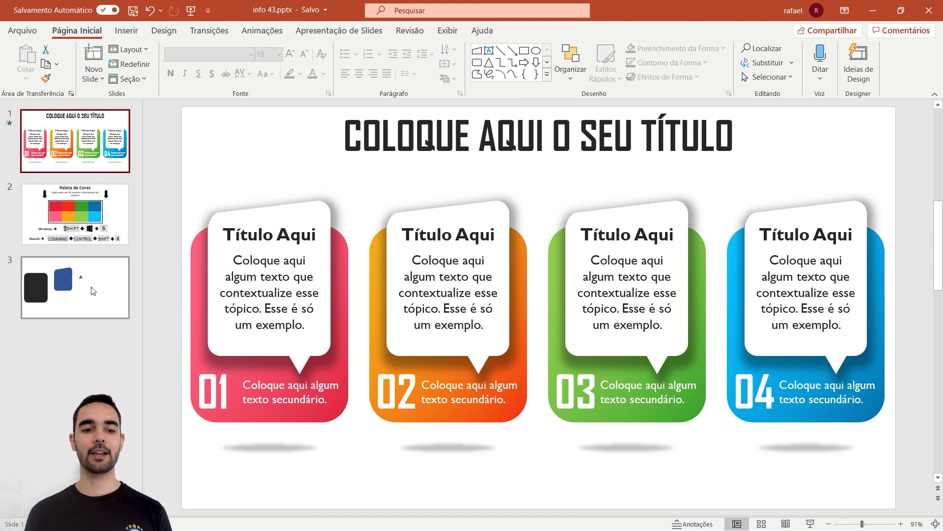
{"action": "left_click", "coordinate": [576, 236]}
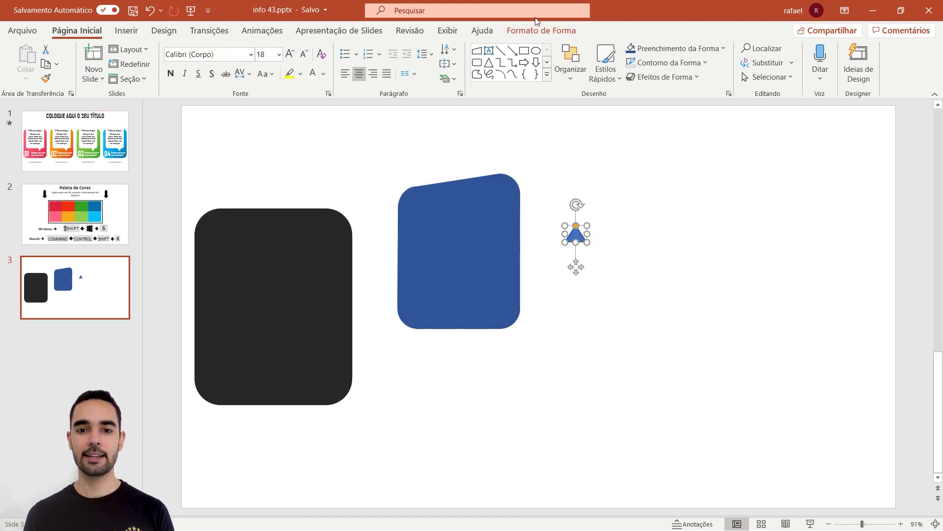
{"action": "left_click", "coordinate": [541, 31]}
{"action": "left_click", "coordinate": [332, 62]}
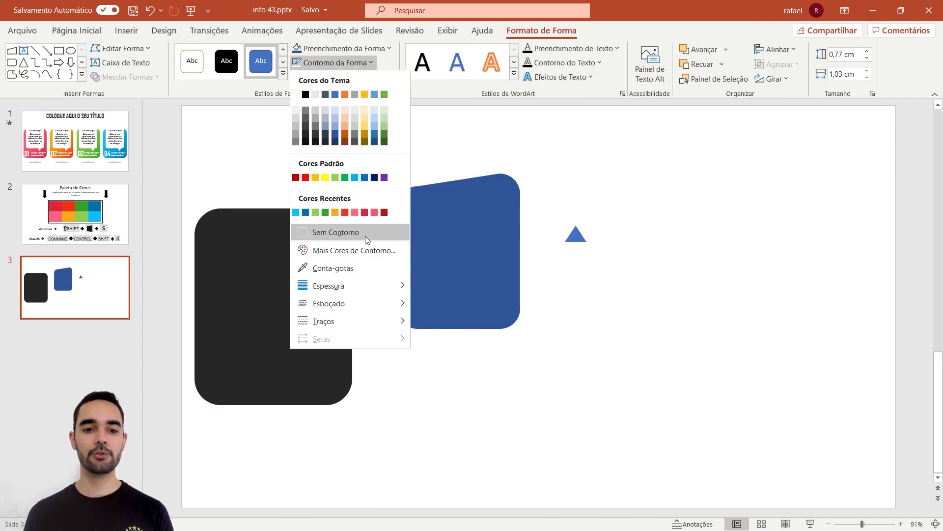
{"action": "left_click", "coordinate": [344, 233]}
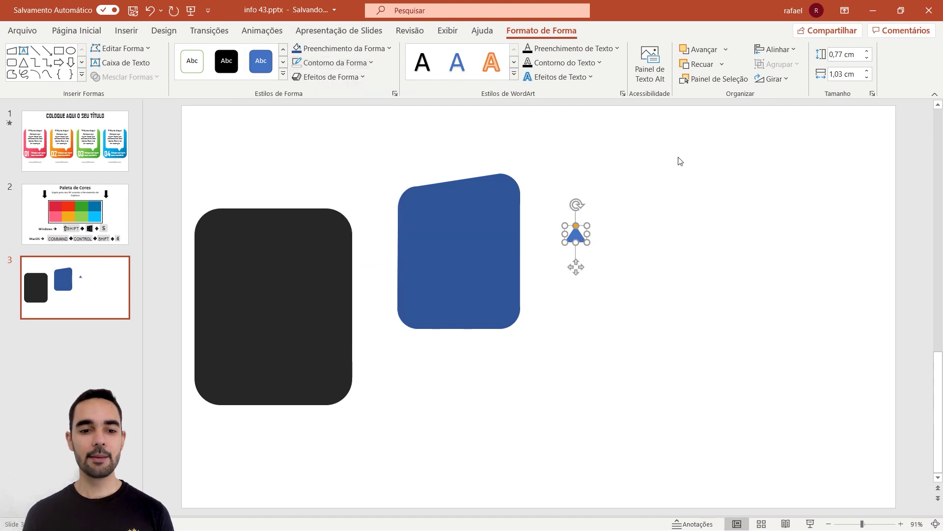
{"action": "left_click", "coordinate": [775, 79]}
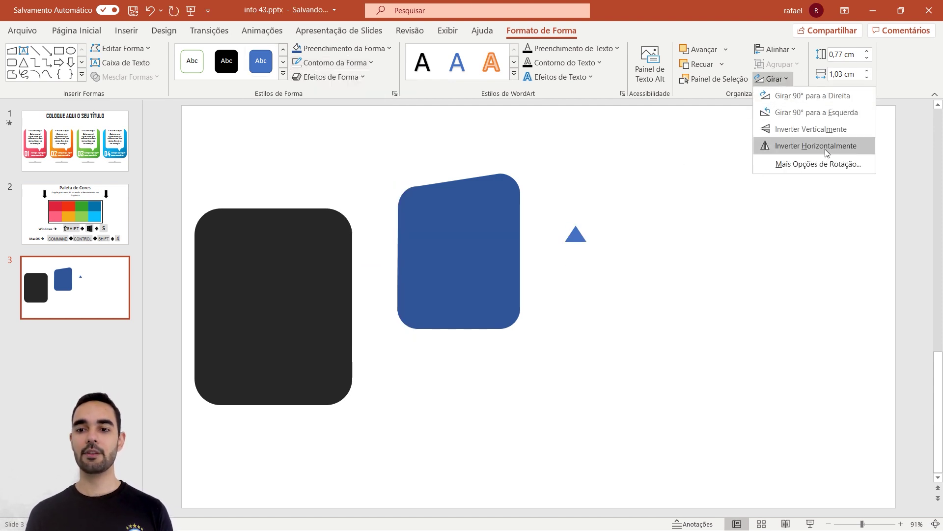
{"action": "left_click", "coordinate": [814, 130]}
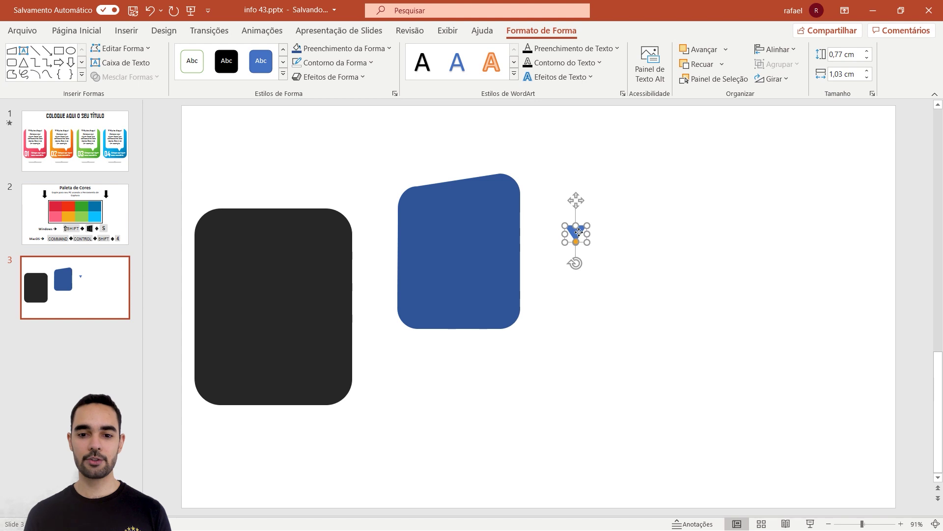
Fill the triangle dark blue and centre it just below the blue card's bottom edge
{"action": "left_click_drag", "start_coordinate": [578, 232], "coordinate": [488, 332]}
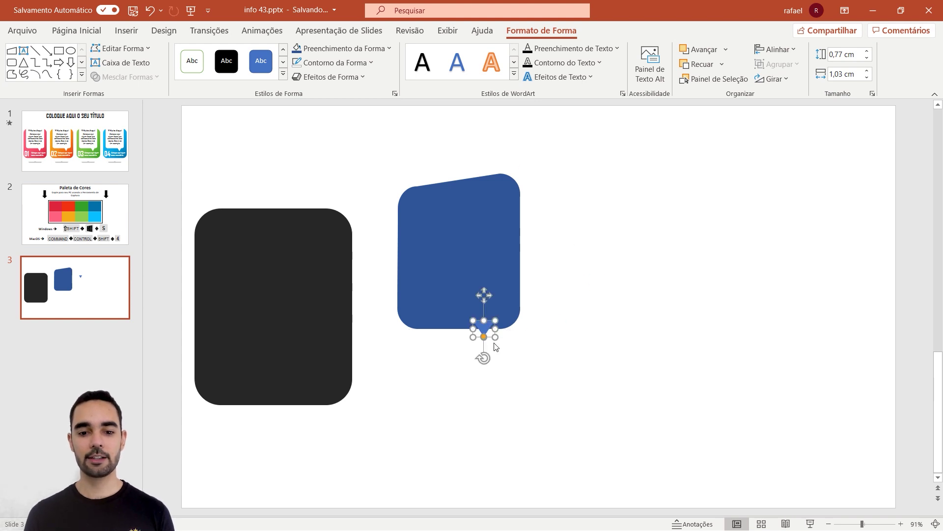
{"action": "left_click", "coordinate": [543, 353]}
{"action": "left_click", "coordinate": [482, 326]}
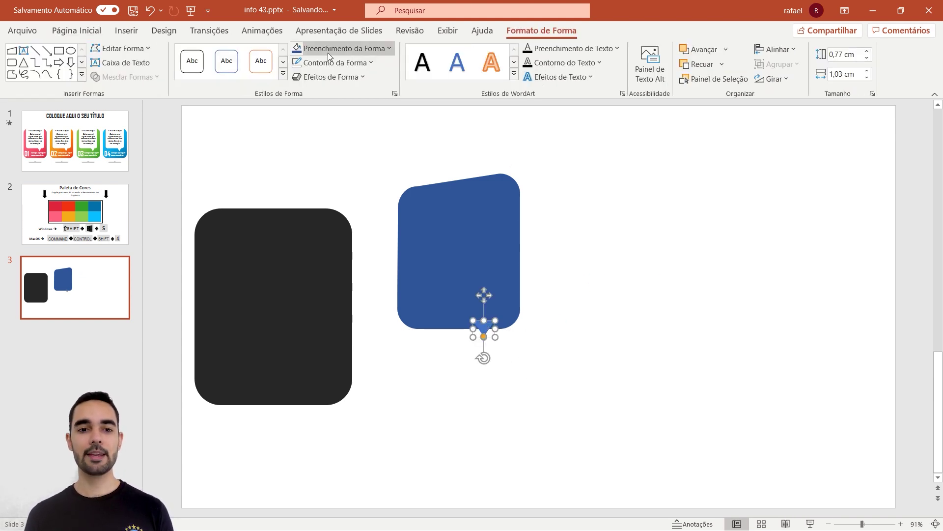
{"action": "left_click", "coordinate": [305, 48]}
{"action": "left_click", "coordinate": [334, 123]}
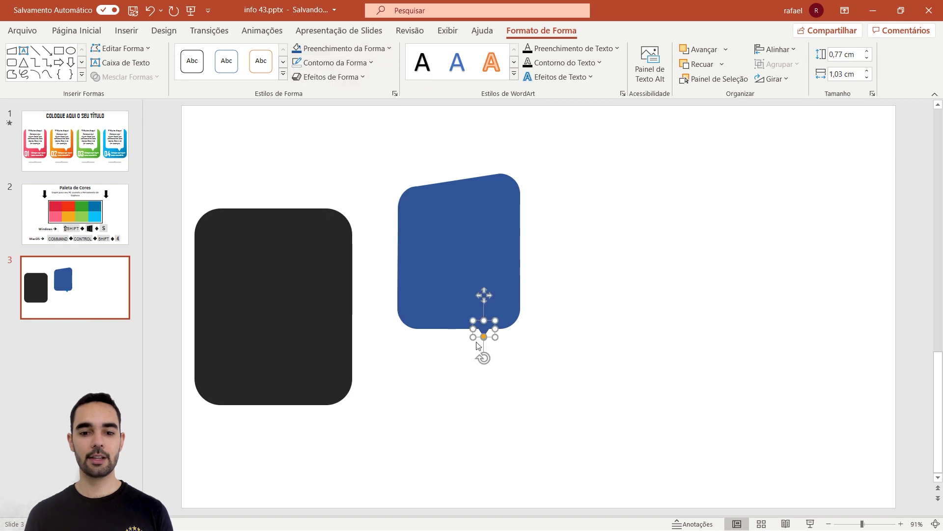
{"action": "left_click", "coordinate": [505, 358]}
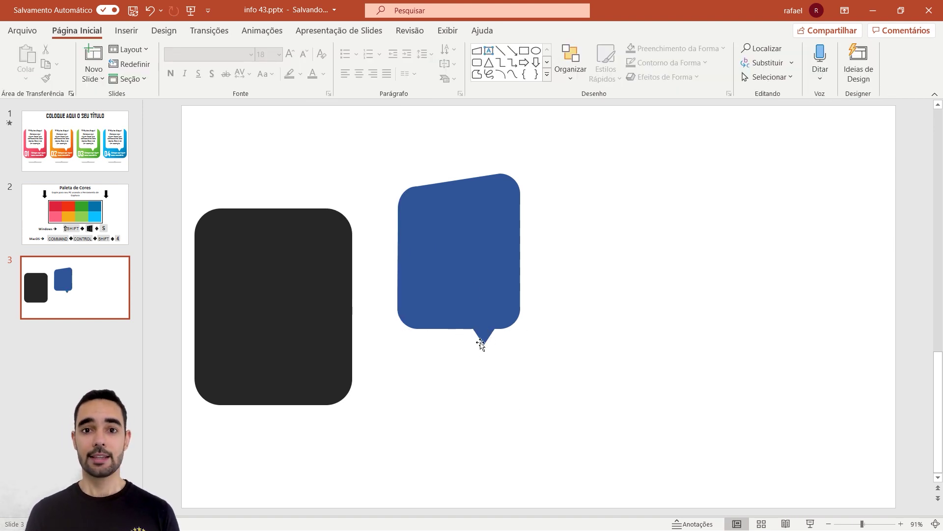
{"action": "left_click_drag", "start_coordinate": [480, 341], "coordinate": [501, 348]}
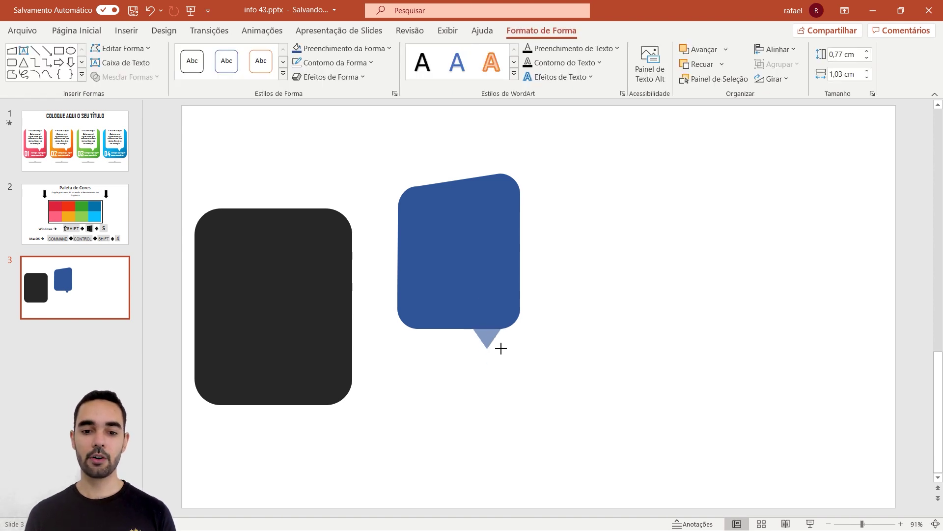
{"action": "left_click_drag", "start_coordinate": [501, 348], "coordinate": [497, 344]}
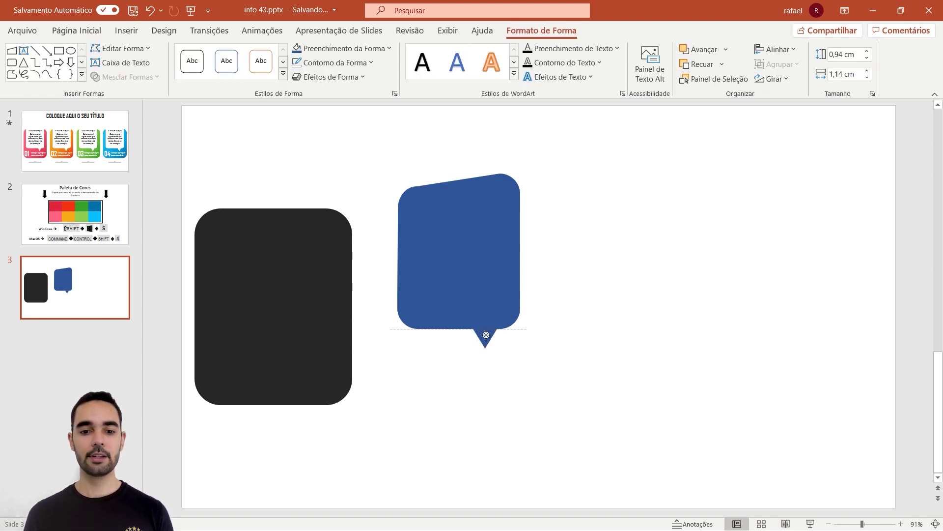
{"action": "left_click", "coordinate": [531, 347]}
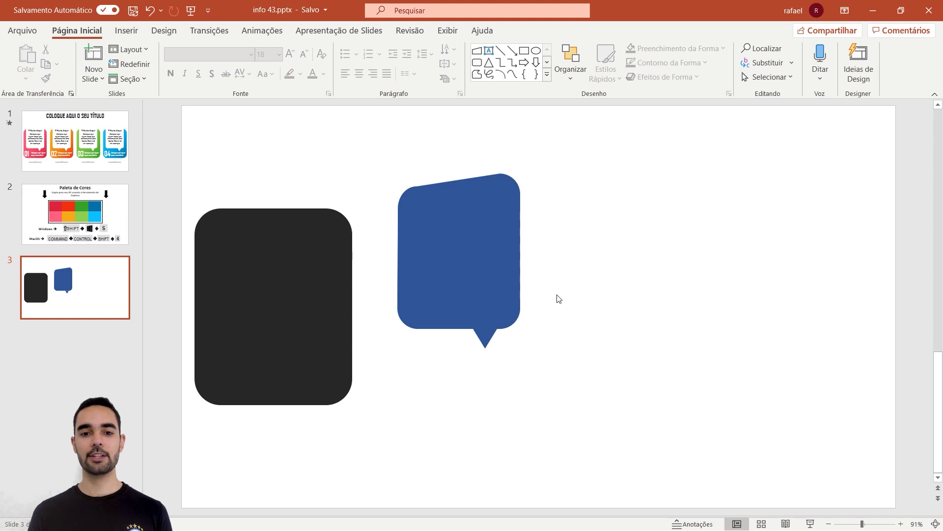
Group the blue card and triangle tail into one speech bubble
{"action": "left_click_drag", "start_coordinate": [565, 155], "coordinate": [369, 405]}
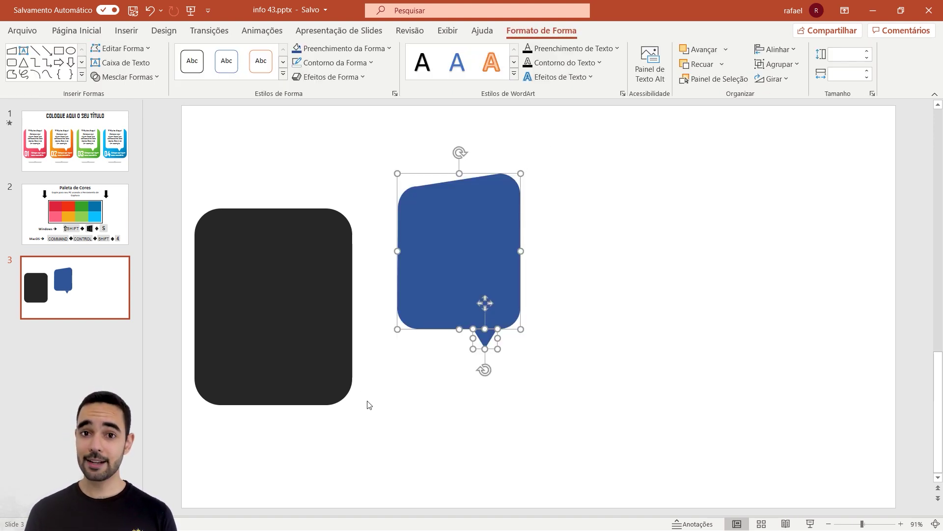
{"action": "left_click", "coordinate": [76, 30]}
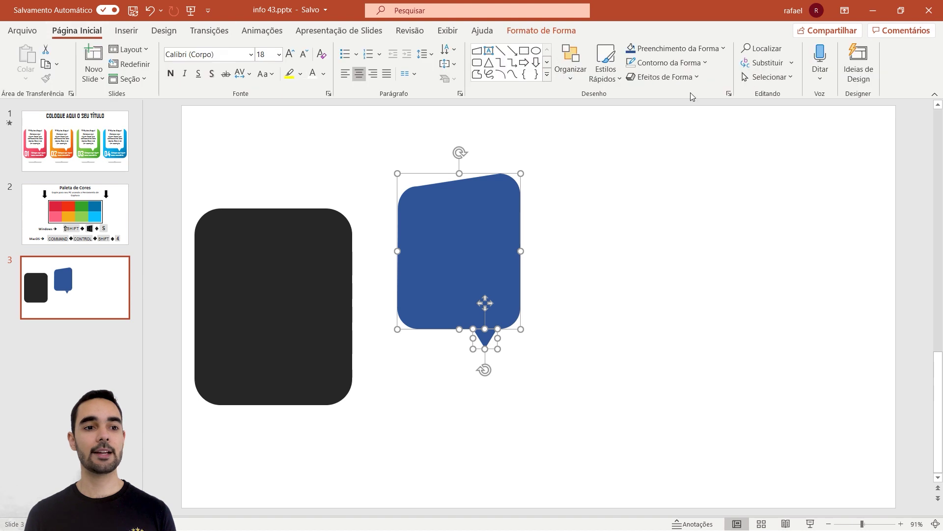
{"action": "left_click", "coordinate": [571, 64]}
{"action": "left_click", "coordinate": [613, 209]}
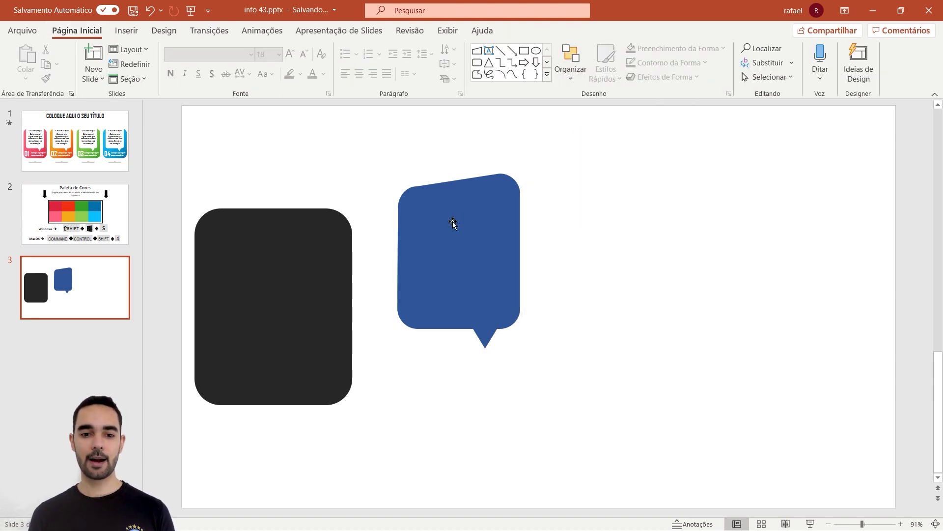
Move the speech bubble over the upper part of the dark card
{"action": "left_click_drag", "start_coordinate": [455, 223], "coordinate": [271, 227]}
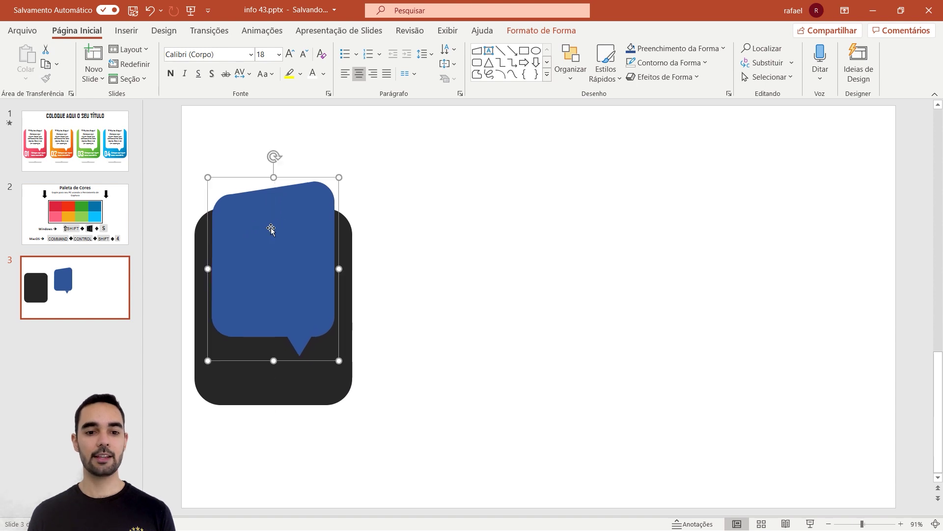
{"action": "left_click", "coordinate": [535, 30]}
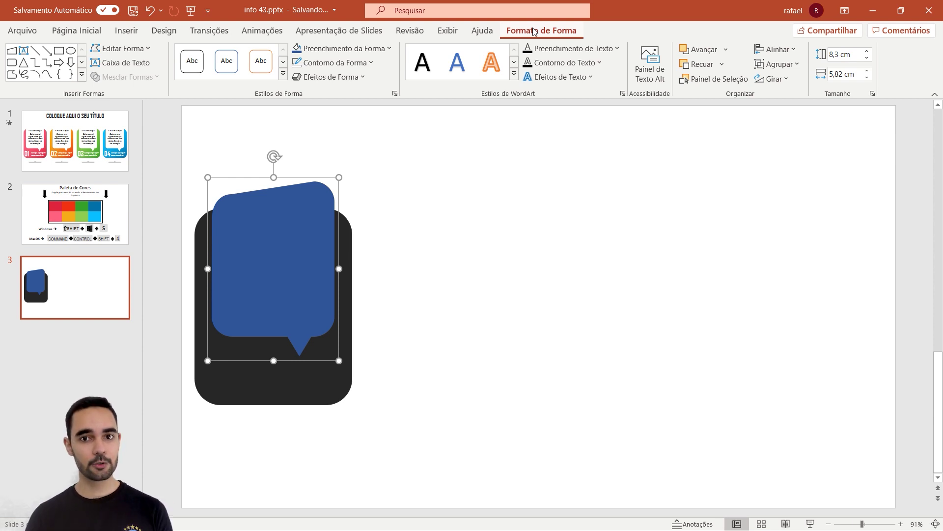
{"action": "left_click", "coordinate": [395, 94]}
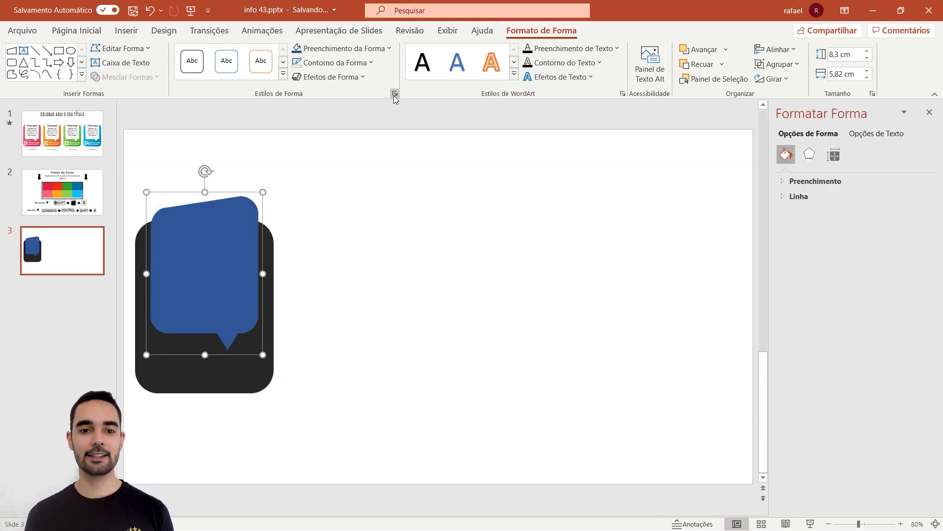
Give the speech bubble a black shadow with 63% transparency
{"action": "left_click", "coordinate": [810, 155]}
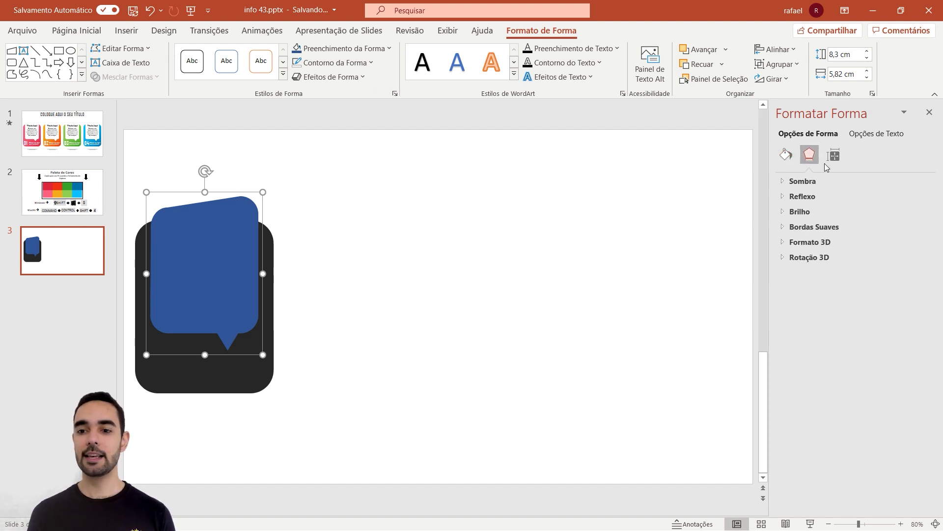
{"action": "left_click", "coordinate": [783, 181]}
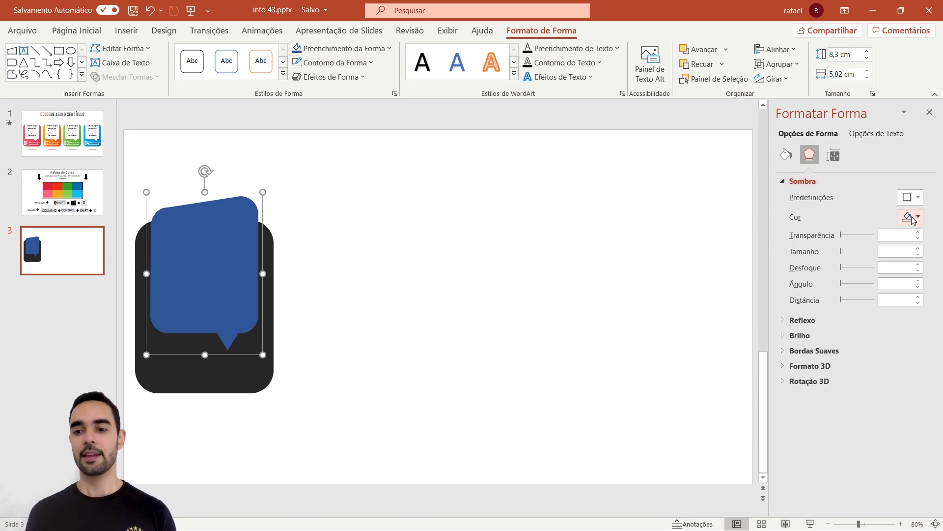
{"action": "left_click", "coordinate": [910, 217]}
{"action": "left_click", "coordinate": [859, 252]}
{"action": "left_click", "coordinate": [893, 235]}
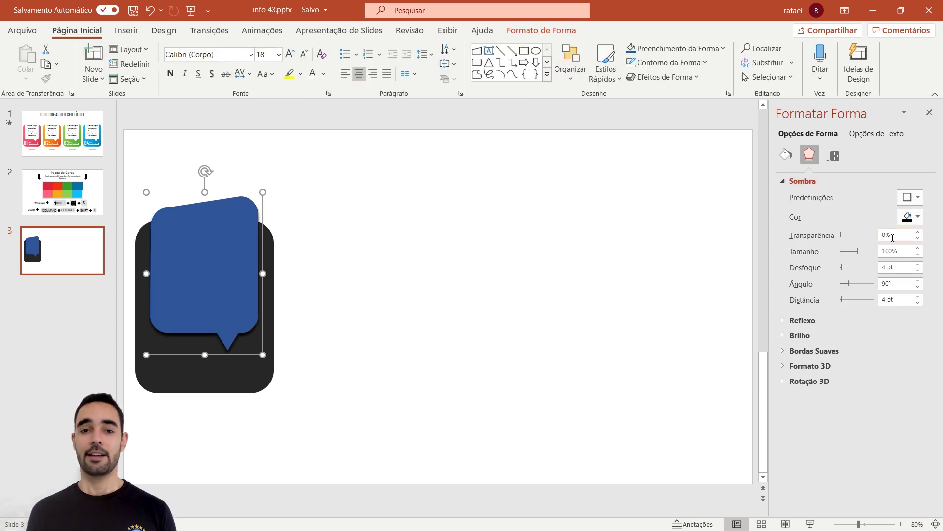
{"action": "left_click_drag", "start_coordinate": [893, 235], "coordinate": [861, 235]}
{"action": "type", "text": "63"}
{"action": "key", "text": "Tab"}
Set the shadow's size to 109%, blur to 13 pt and angle to 78°
{"action": "key", "text": "Tab"}
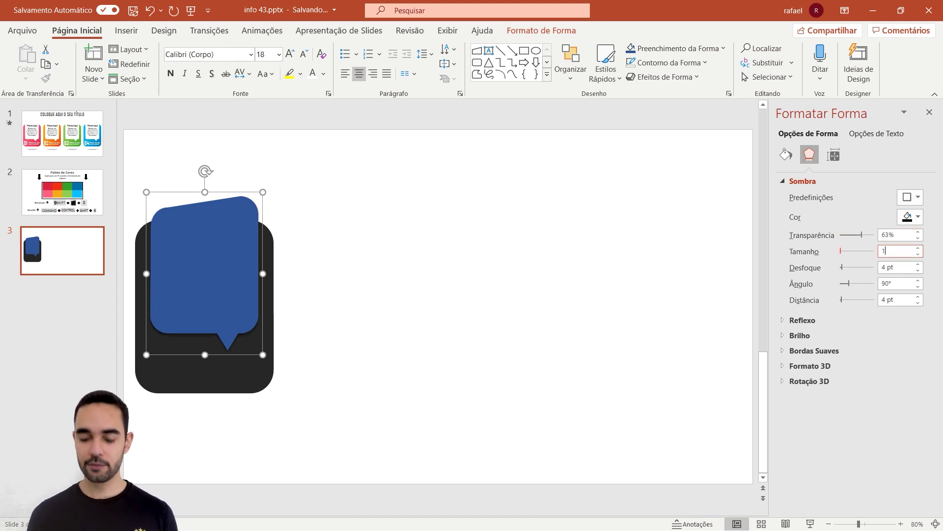
{"action": "type", "text": "109"}
{"action": "key", "text": "Tab"}
{"action": "key", "text": "Tab"}
{"action": "type", "text": "13"}
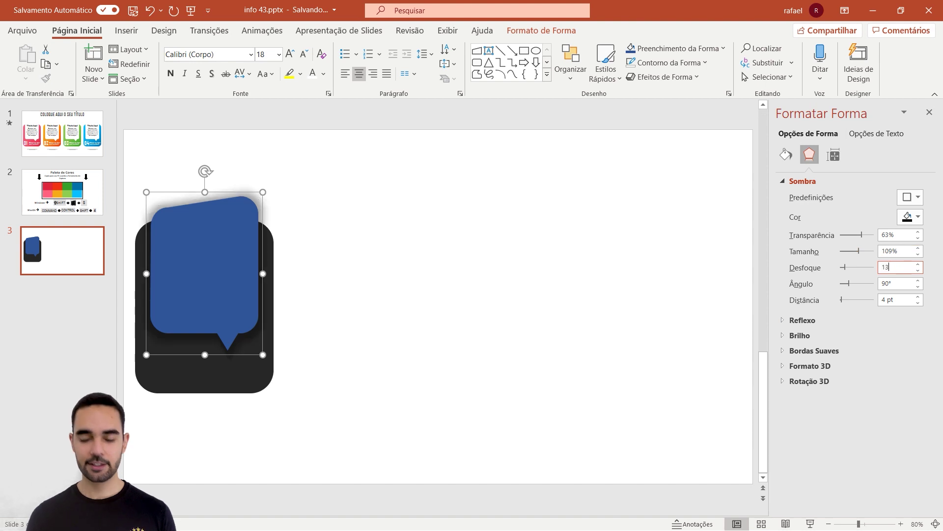
{"action": "double_click", "coordinate": [898, 287]}
{"action": "type", "text": "78"}
{"action": "key", "text": "Tab"}
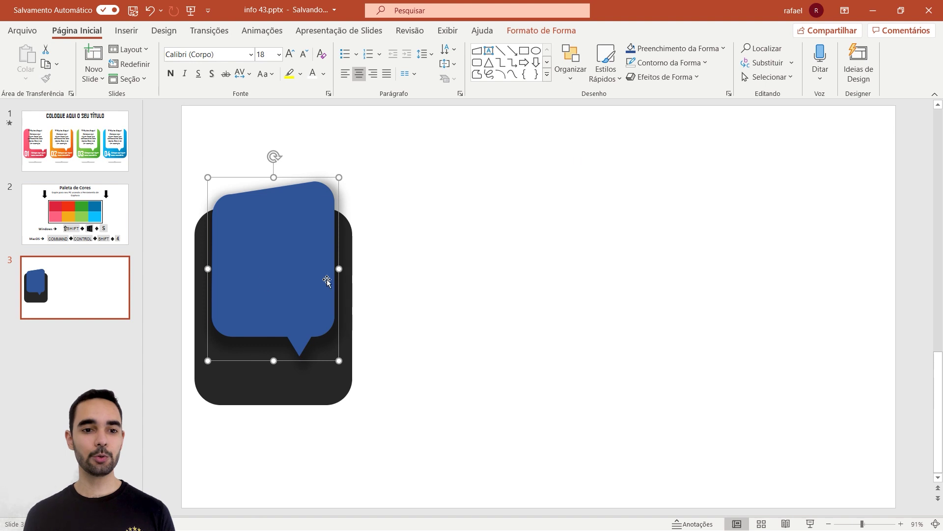
{"action": "left_click", "coordinate": [541, 30]}
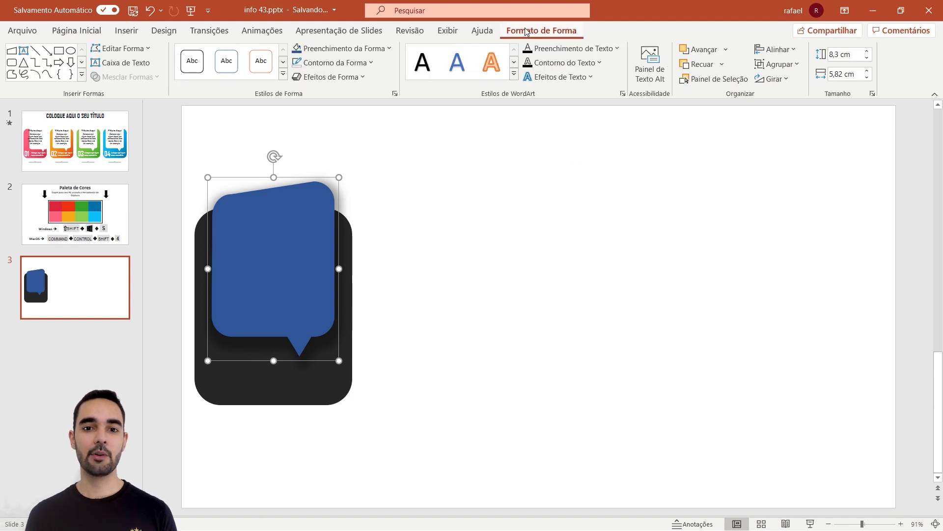
Fill the speech bubble white, then undo once to restore the version with title and card text
{"action": "left_click", "coordinate": [334, 49]}
{"action": "left_click", "coordinate": [298, 79]}
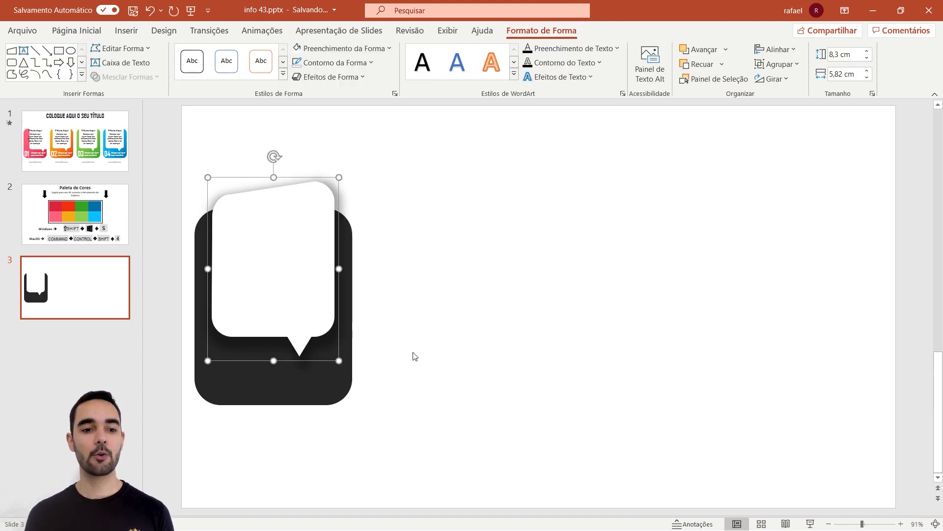
{"action": "left_click", "coordinate": [390, 321]}
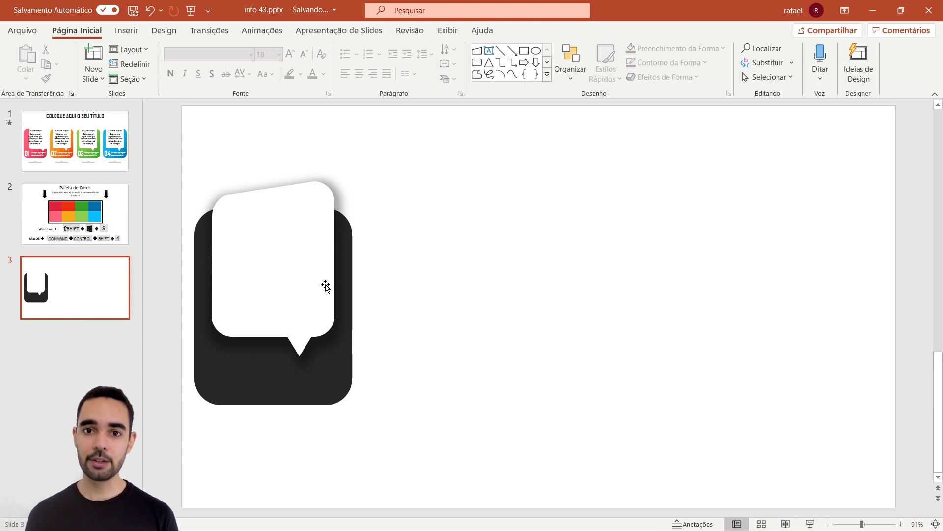
{"action": "left_click", "coordinate": [274, 255]}
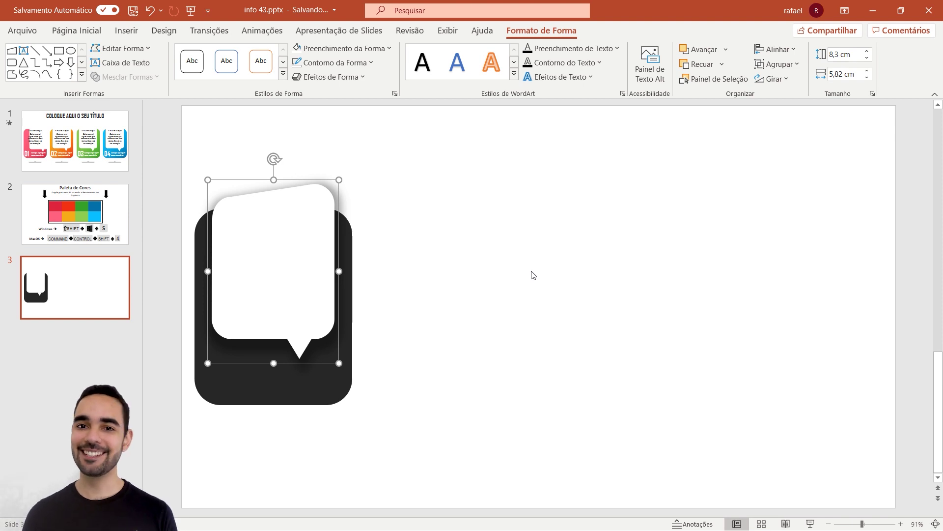
{"action": "key", "text": "ctrl+z"}
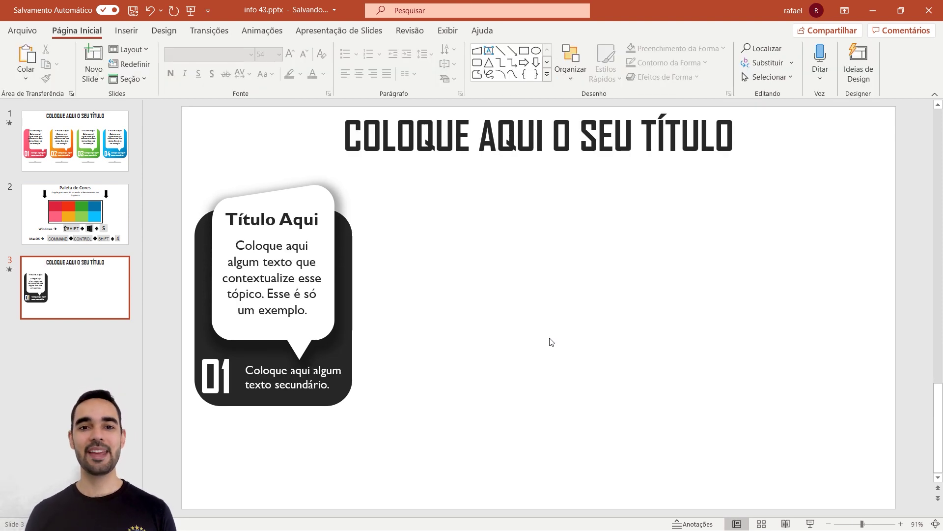
Colour the slide title Preto, Texto 1, Mais Claro 15%
{"action": "triple_click", "coordinate": [561, 148]}
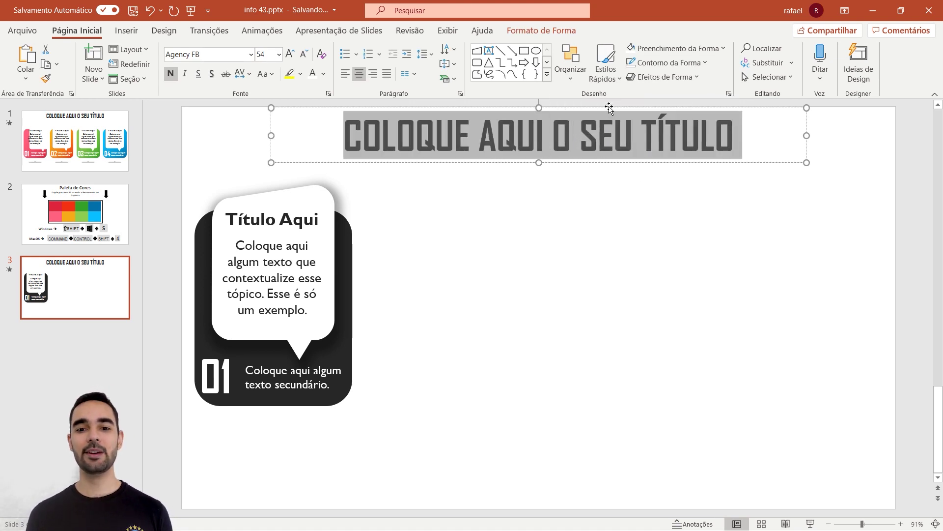
{"action": "triple_click", "coordinate": [605, 136]}
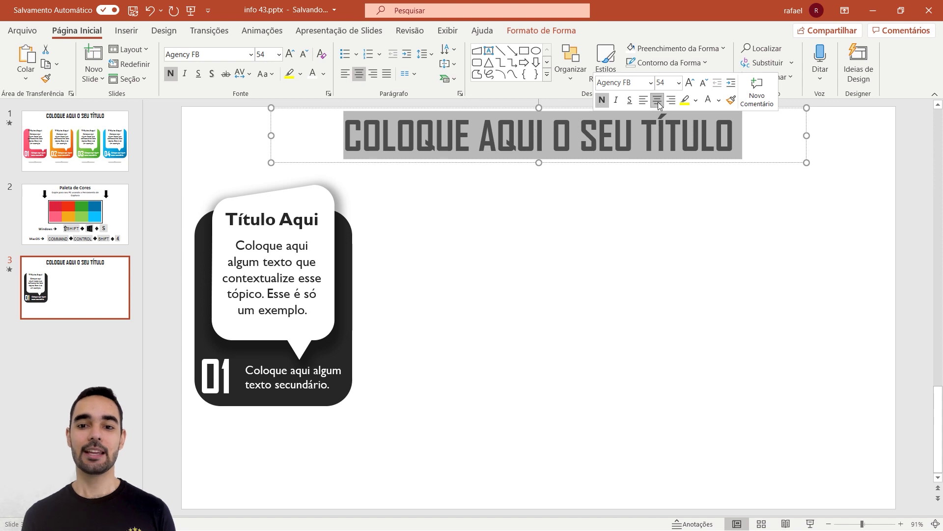
{"action": "left_click", "coordinate": [719, 100]}
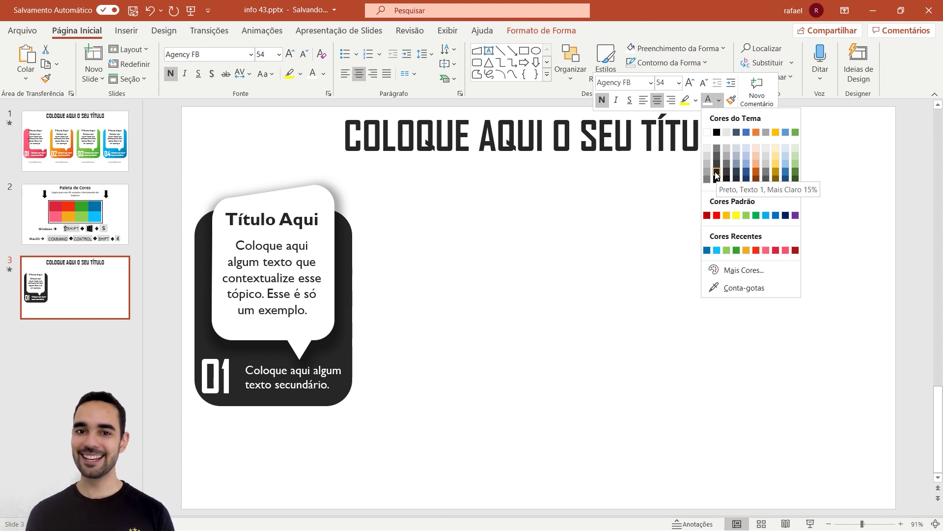
{"action": "left_click", "coordinate": [266, 226]}
{"action": "double_click", "coordinate": [265, 226]}
{"action": "double_click", "coordinate": [279, 225]}
{"action": "triple_click", "coordinate": [280, 224]}
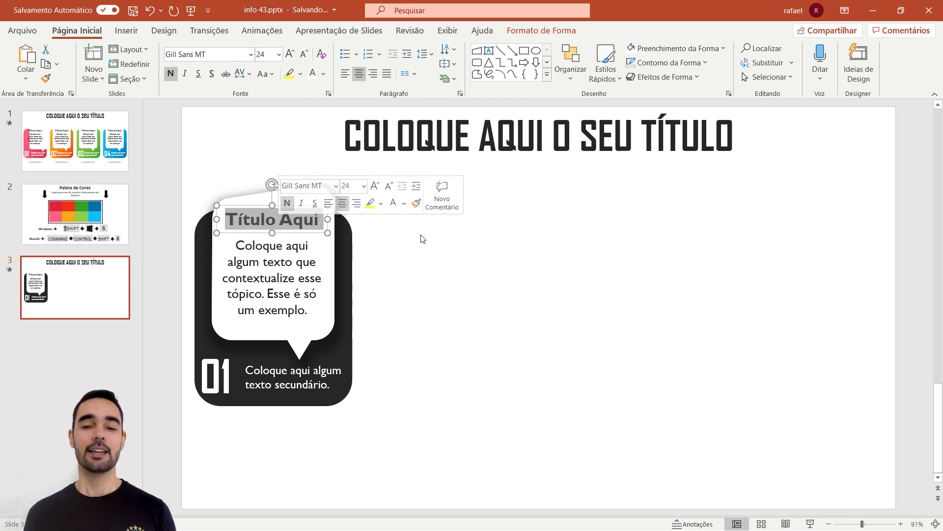
Check the fonts of the body text, '01' number and secondary text, then marquee-select the whole card
{"action": "double_click", "coordinate": [268, 277]}
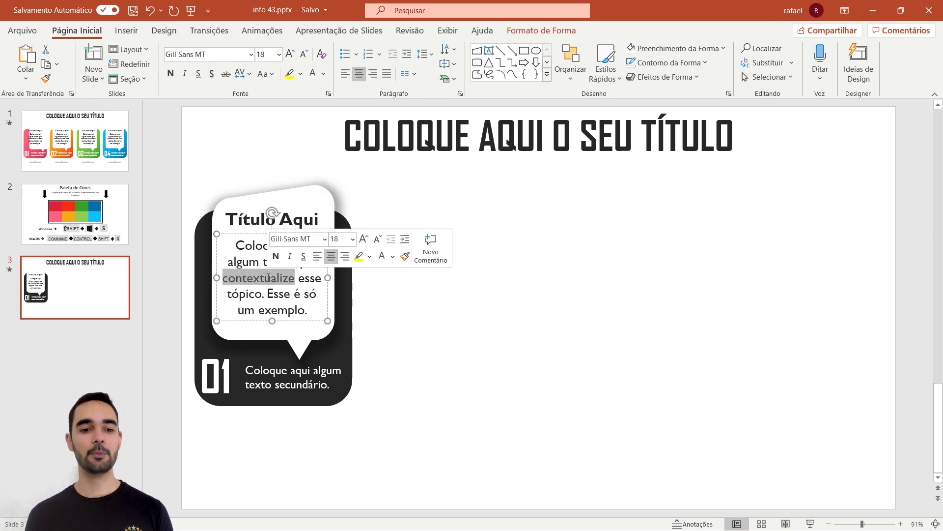
{"action": "triple_click", "coordinate": [268, 277]}
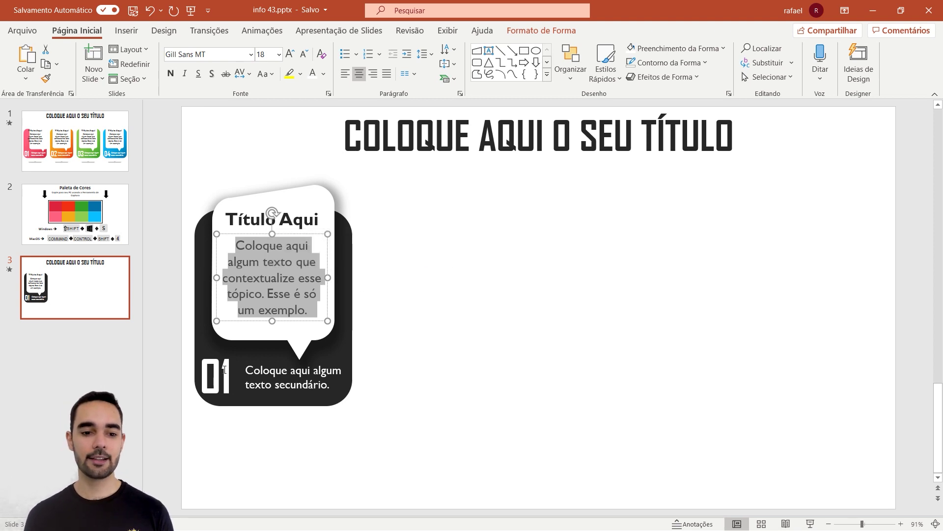
{"action": "left_click", "coordinate": [242, 377]}
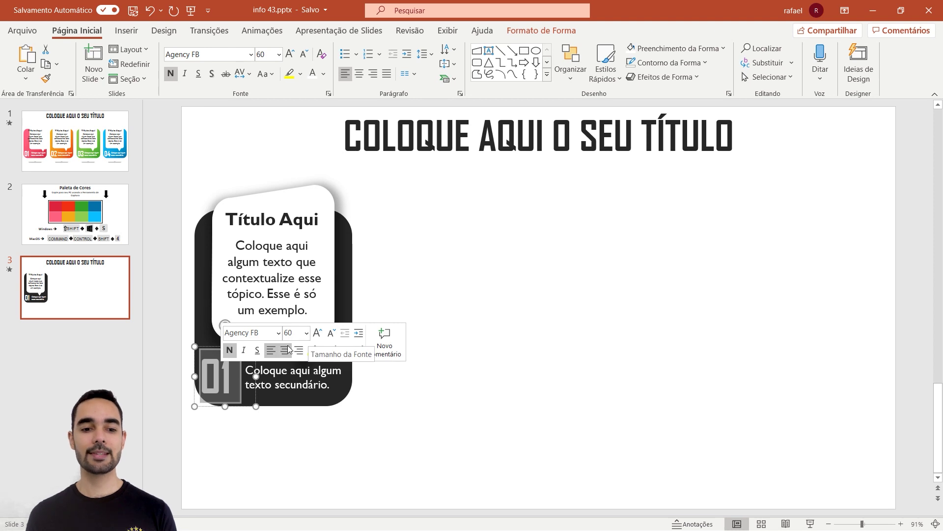
{"action": "left_click", "coordinate": [239, 361]}
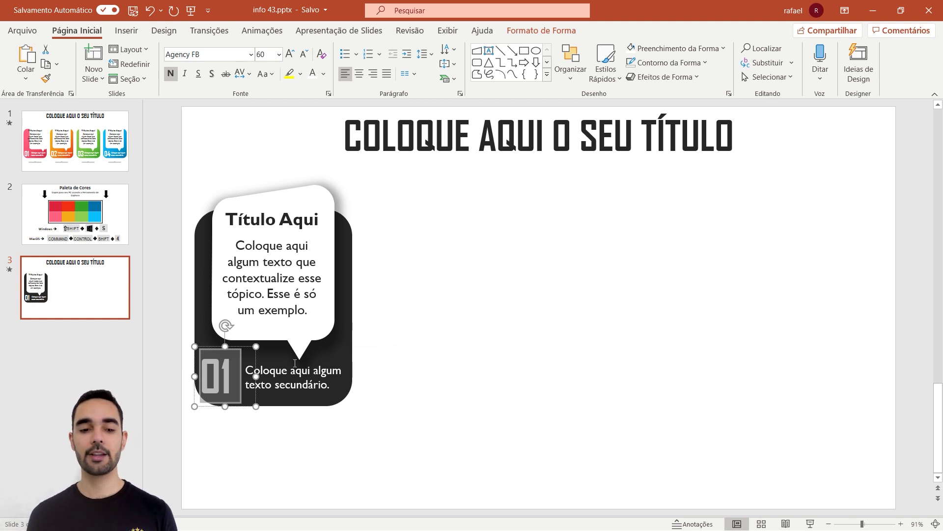
{"action": "triple_click", "coordinate": [295, 378]}
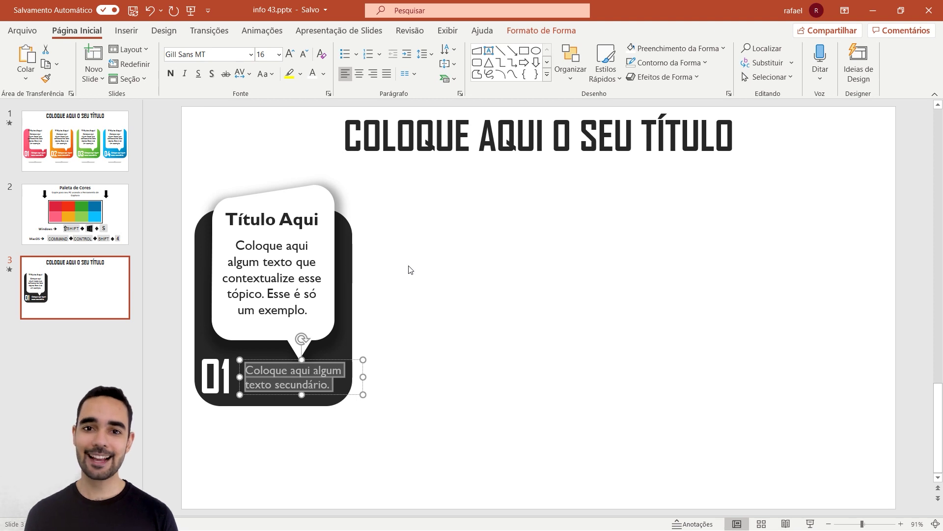
{"action": "left_click", "coordinate": [468, 304]}
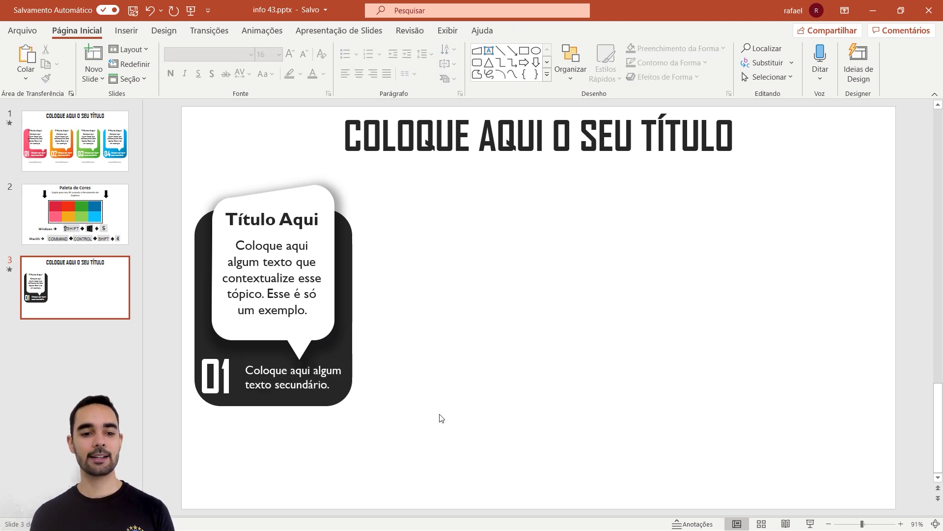
{"action": "left_click", "coordinate": [230, 383]}
{"action": "left_click", "coordinate": [293, 219]}
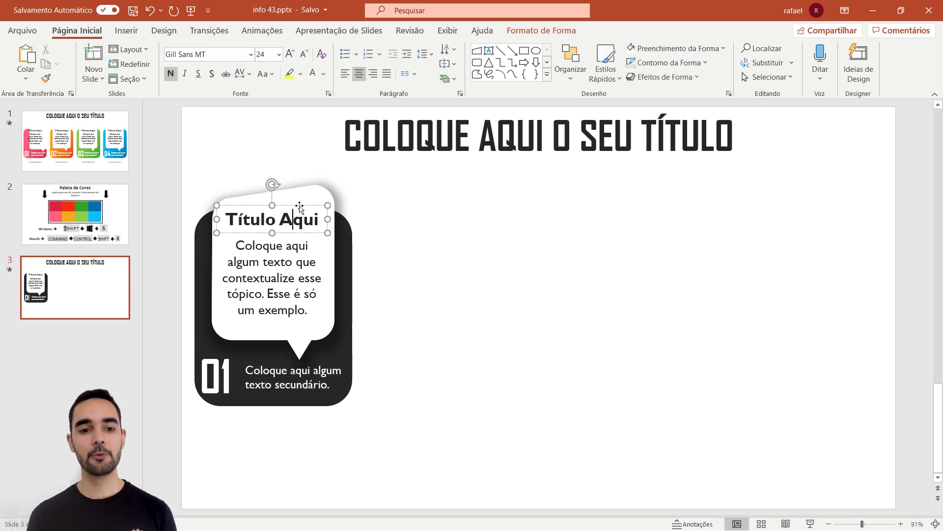
{"action": "left_click_drag", "start_coordinate": [350, 179], "coordinate": [203, 366]}
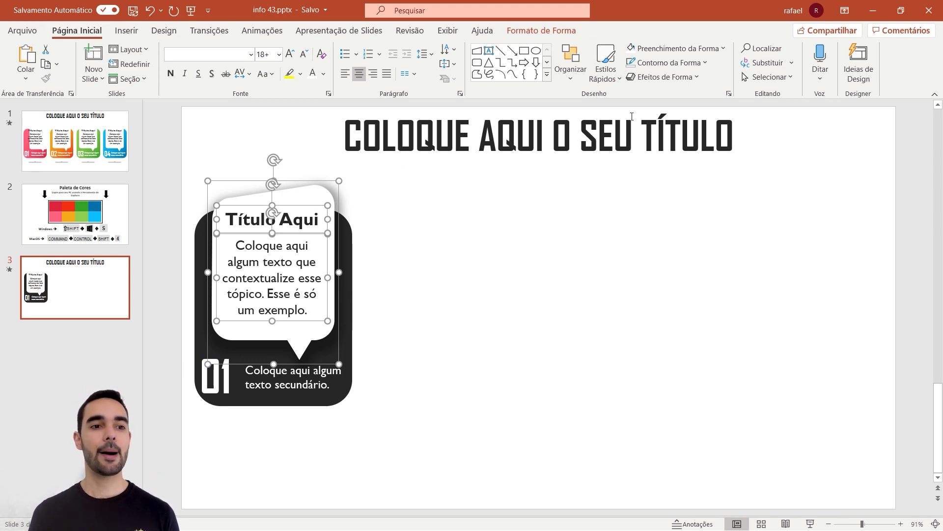
Group the card's pieces into one object and open the Animation Pane
{"action": "left_click", "coordinate": [575, 74]}
{"action": "left_click", "coordinate": [602, 199]}
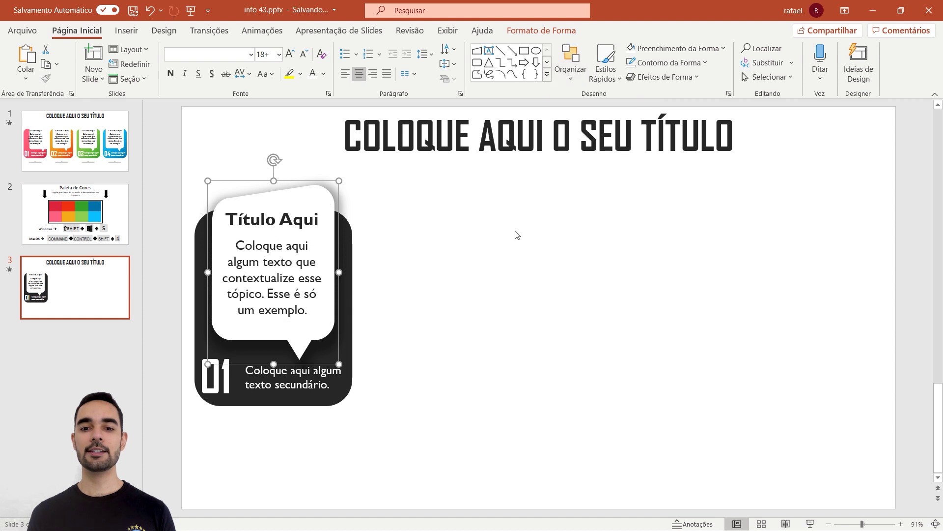
{"action": "left_click", "coordinate": [466, 250]}
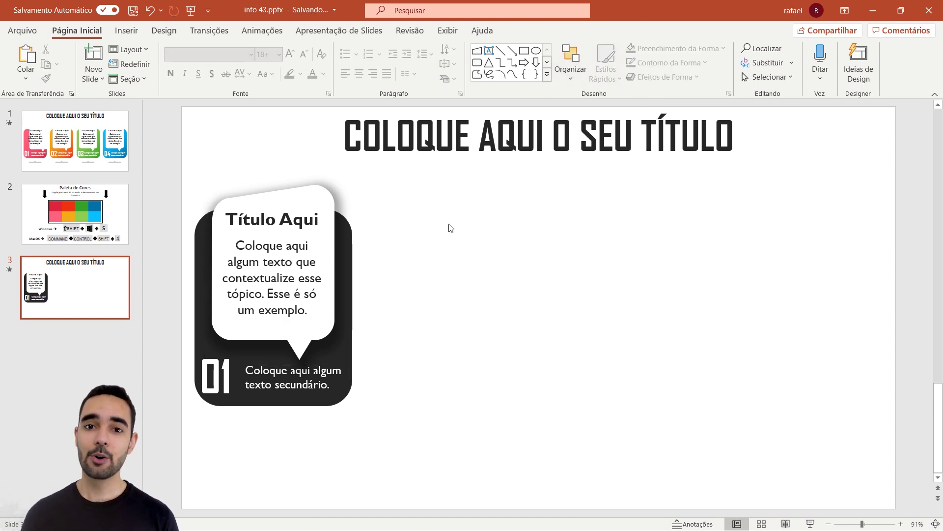
{"action": "left_click", "coordinate": [262, 30]}
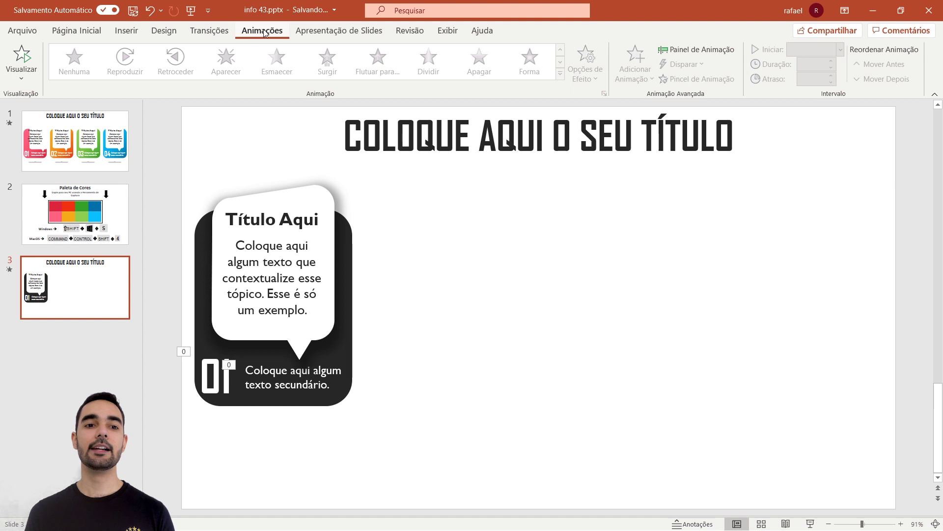
{"action": "left_click", "coordinate": [692, 52]}
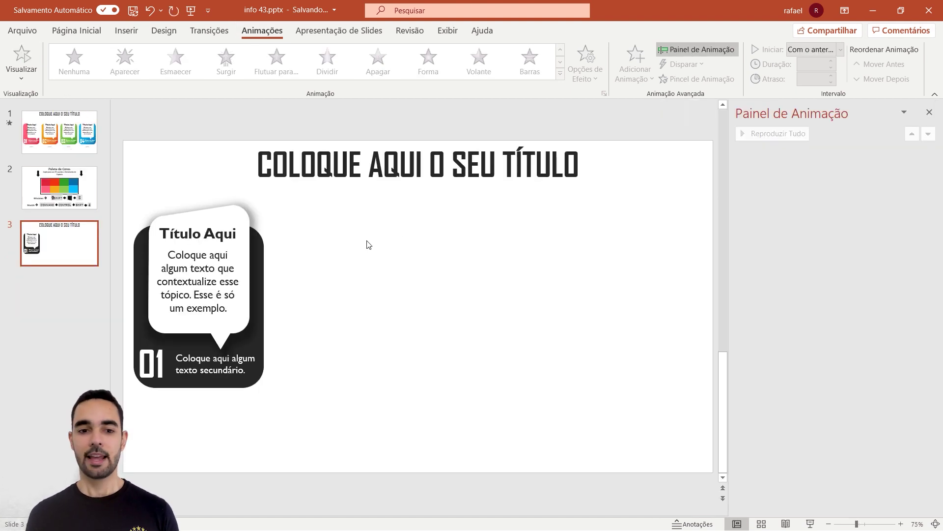
{"action": "left_click", "coordinate": [263, 273]}
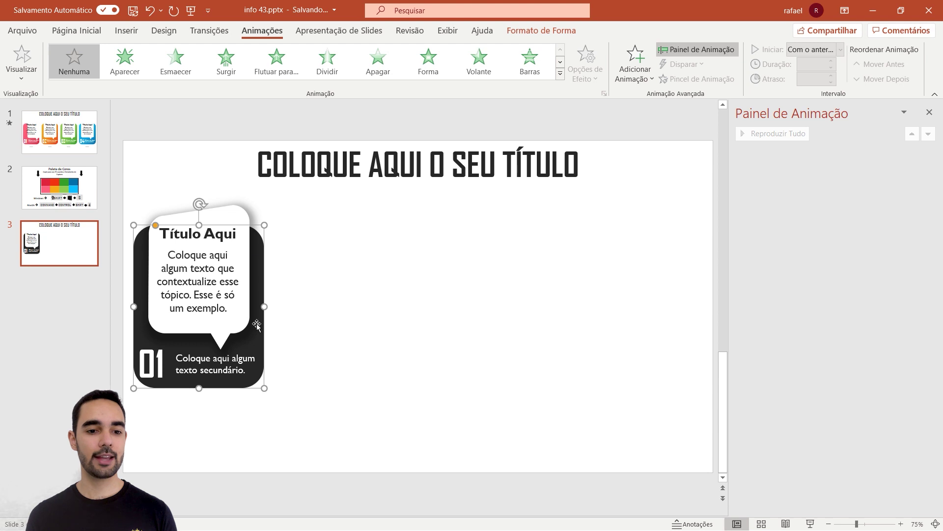
Add a Recortes entrance to the card, starting after the previous, moving left and up
{"action": "left_click", "coordinate": [634, 63]}
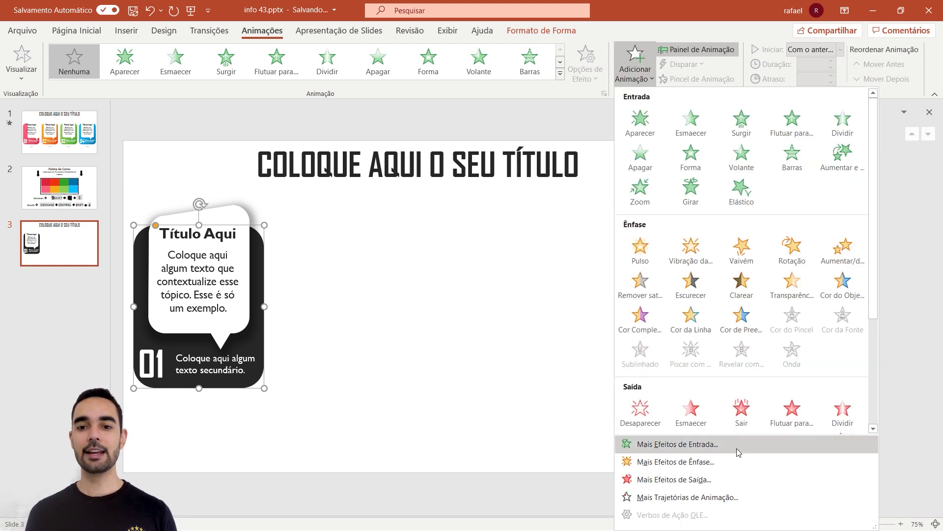
{"action": "left_click", "coordinate": [666, 448]}
{"action": "left_click", "coordinate": [405, 242]}
{"action": "left_click", "coordinate": [410, 230]}
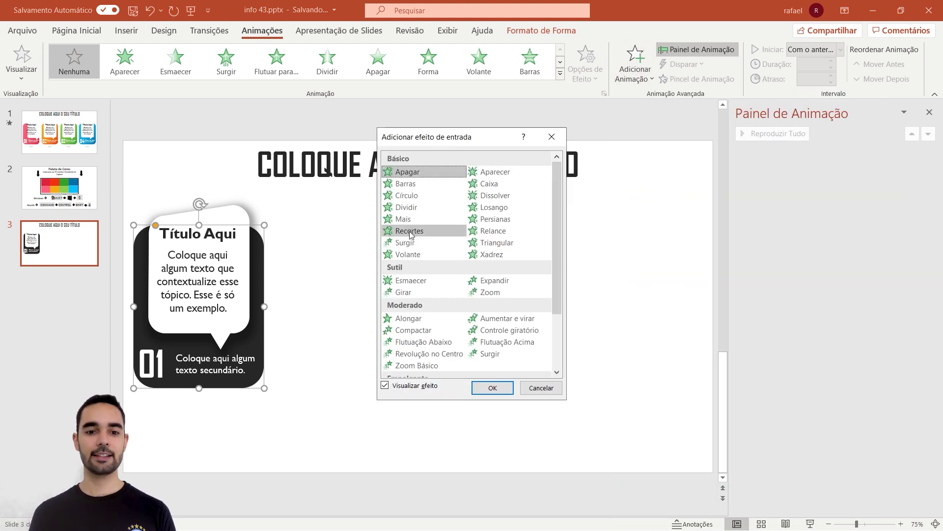
{"action": "left_click", "coordinate": [500, 388]}
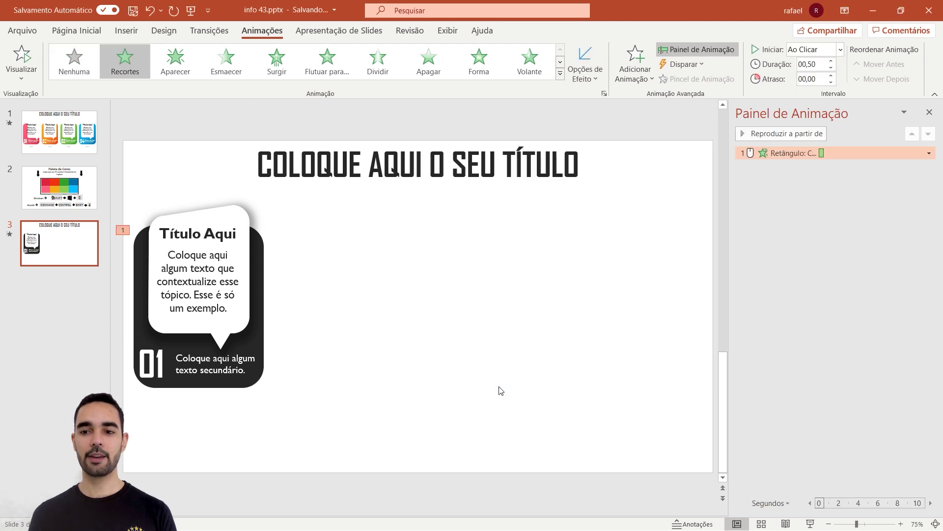
{"action": "left_click", "coordinate": [813, 49]}
{"action": "left_click", "coordinate": [819, 94]}
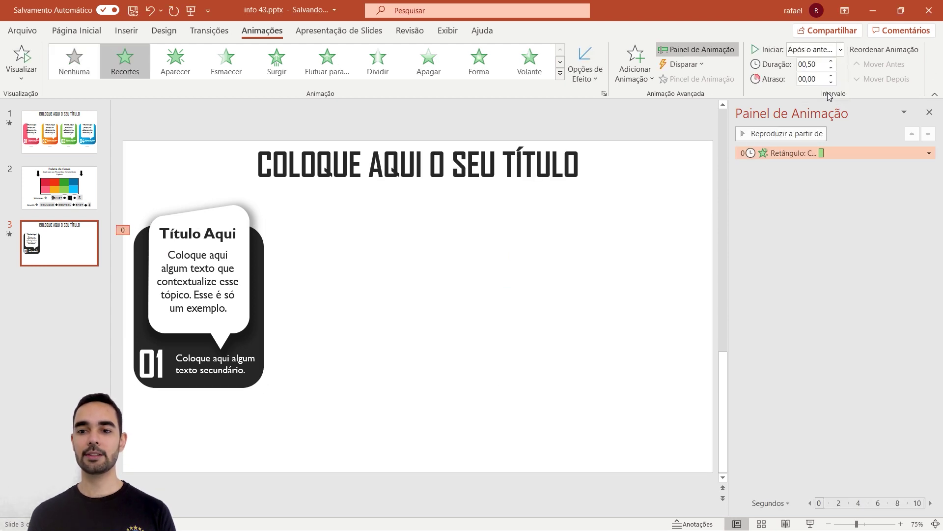
{"action": "left_click", "coordinate": [592, 76]}
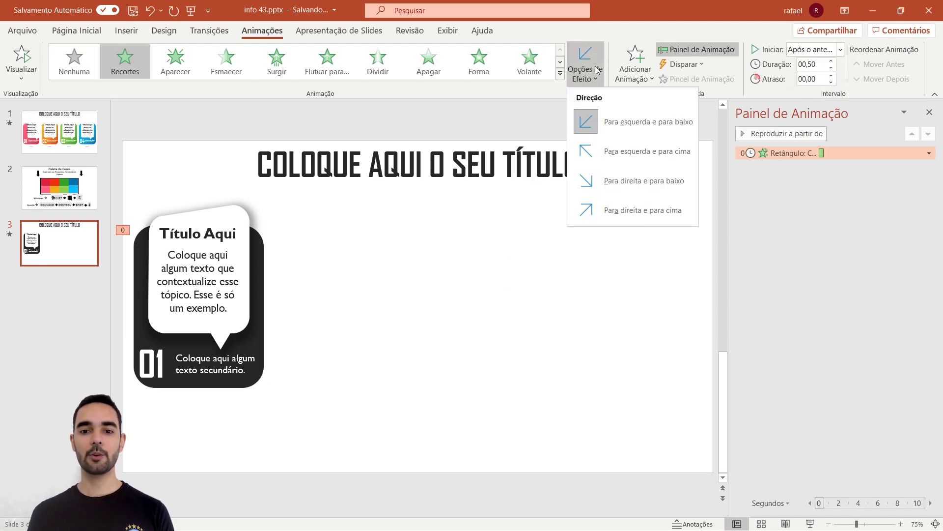
{"action": "left_click", "coordinate": [613, 152]}
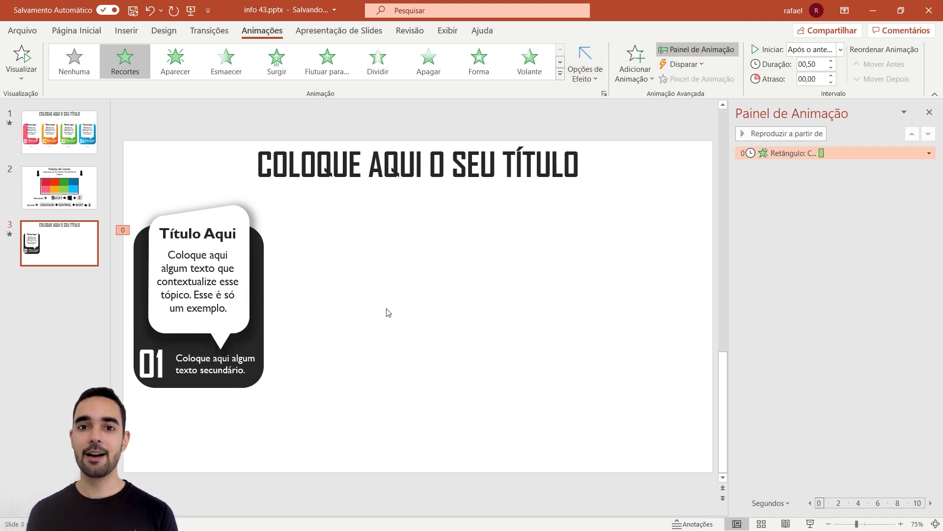
{"action": "left_click", "coordinate": [145, 365]}
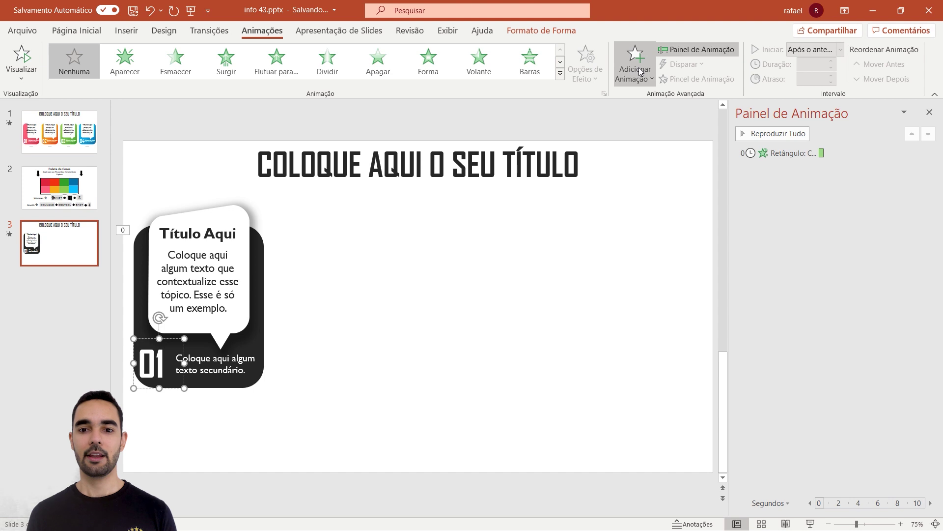
Give text box 01 a 'Controle giratório' entrance that starts after the previous animation
{"action": "left_click", "coordinate": [636, 62]}
{"action": "left_click", "coordinate": [687, 444]}
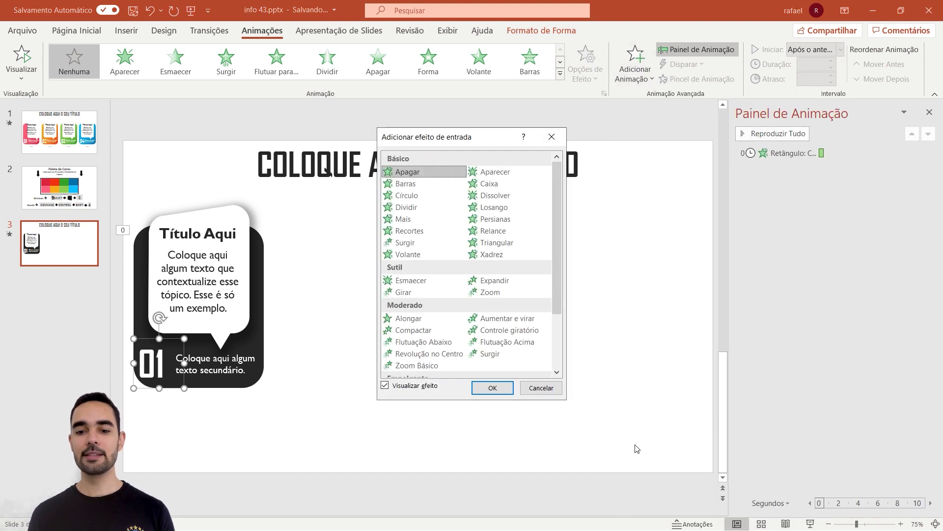
{"action": "left_click", "coordinate": [514, 330]}
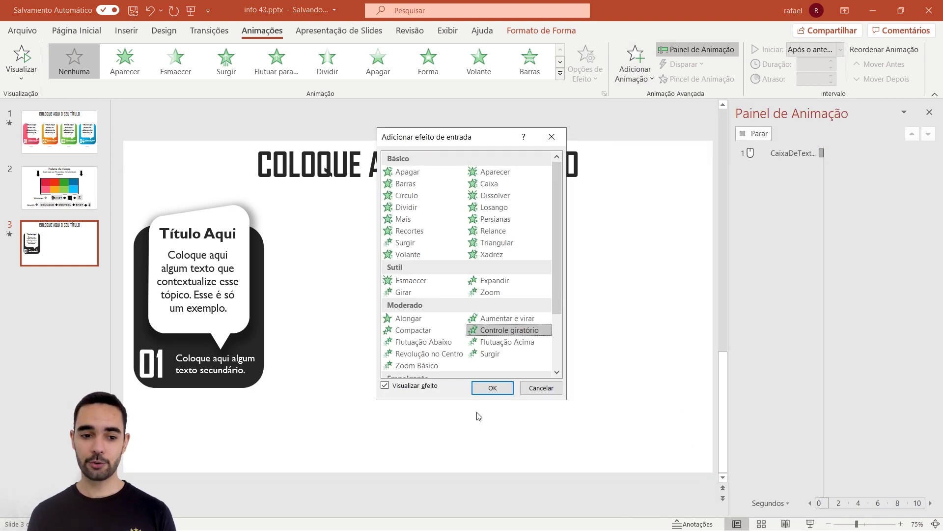
{"action": "left_click", "coordinate": [494, 391]}
{"action": "left_click", "coordinate": [821, 49]}
{"action": "left_click", "coordinate": [832, 92]}
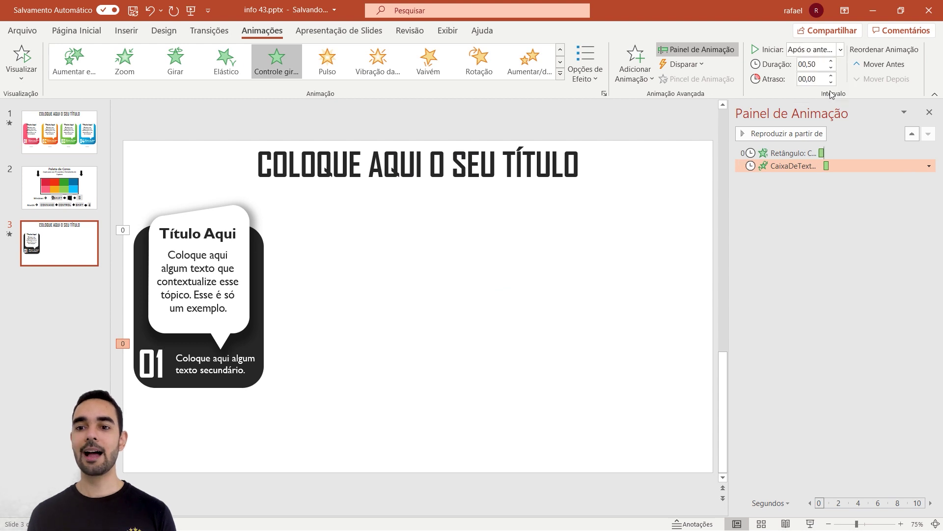
Wipe the secondary text in from the left with the previous, then open the card group's effects list
{"action": "left_click", "coordinate": [188, 366]}
{"action": "left_click", "coordinate": [378, 59]}
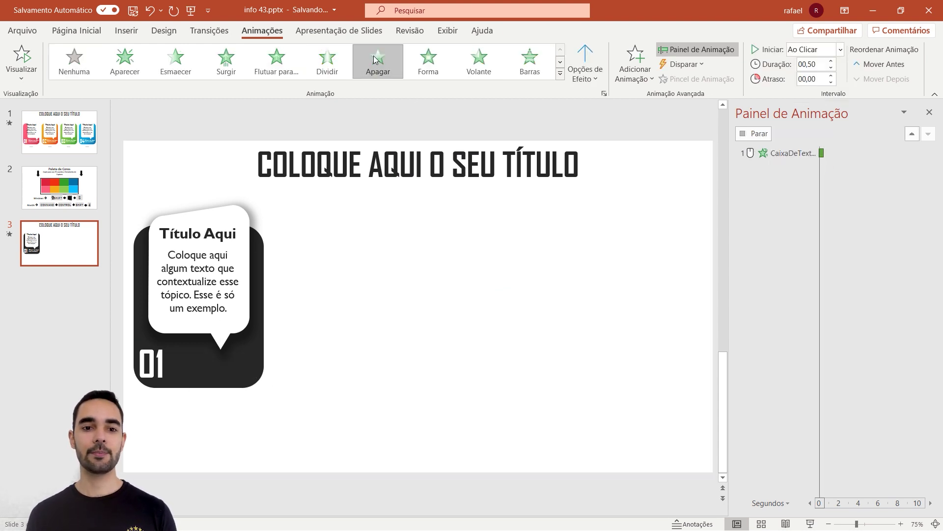
{"action": "left_click", "coordinate": [589, 68]}
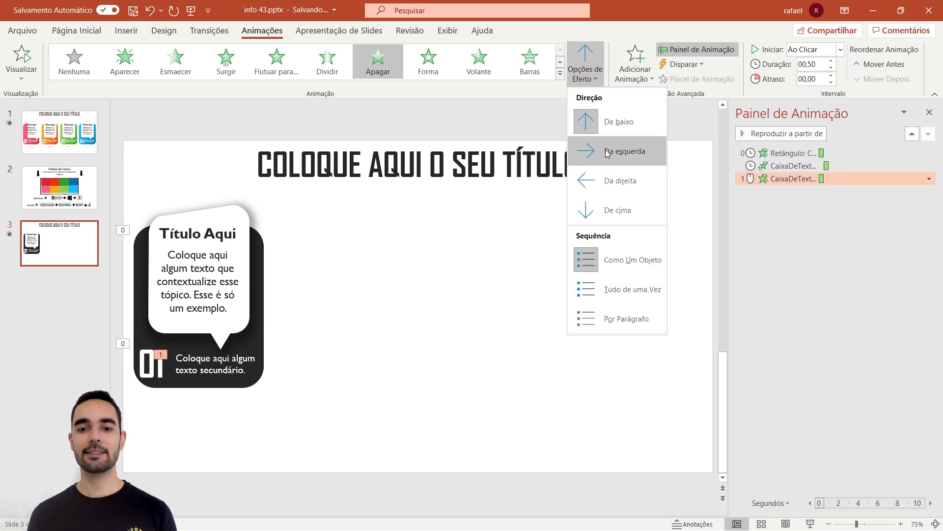
{"action": "left_click", "coordinate": [605, 151]}
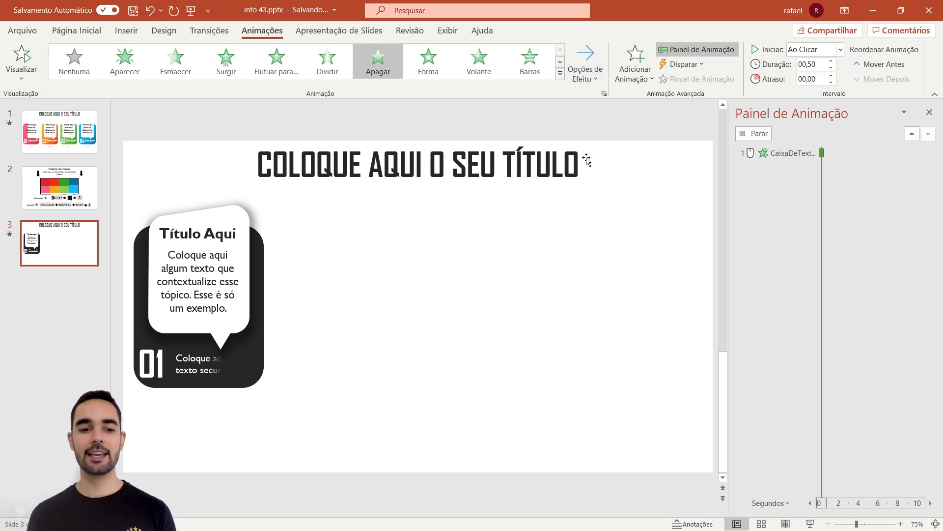
{"action": "left_click", "coordinate": [841, 49]}
{"action": "left_click", "coordinate": [816, 78]}
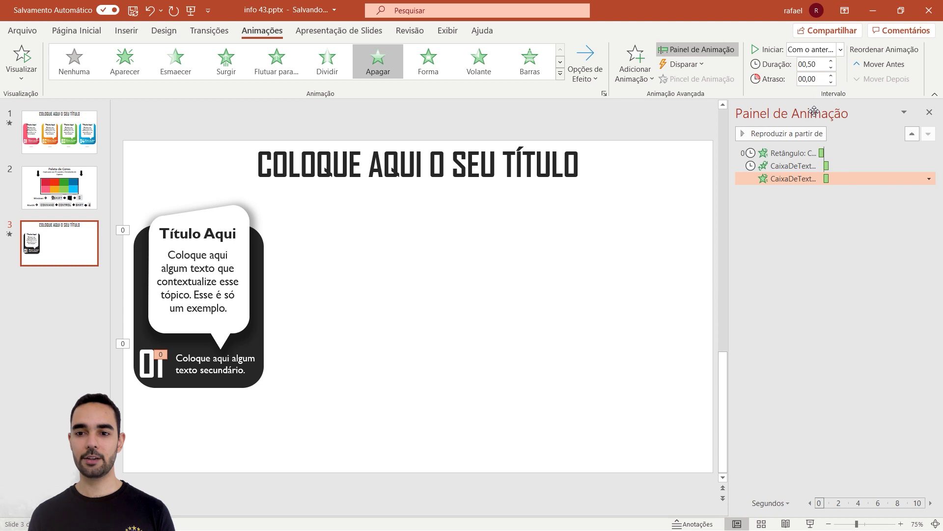
{"action": "left_click", "coordinate": [240, 204]}
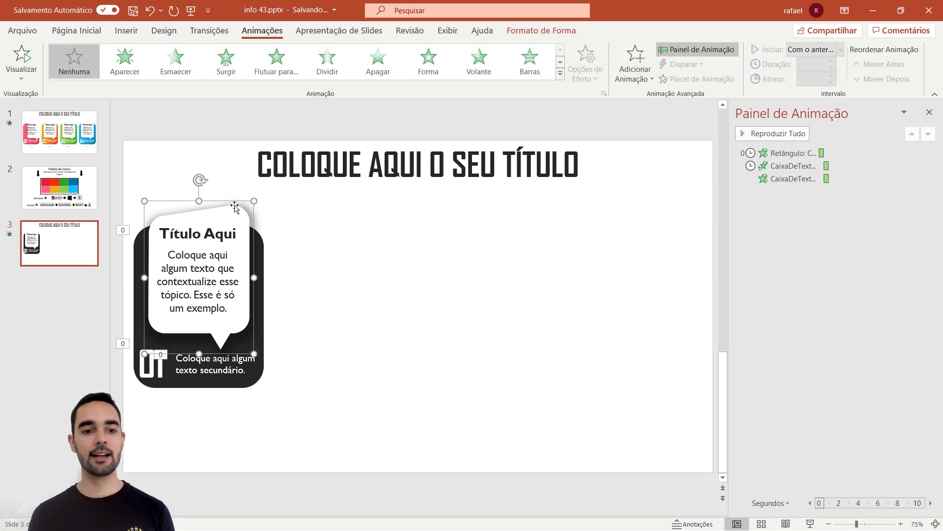
{"action": "left_click", "coordinate": [651, 59]}
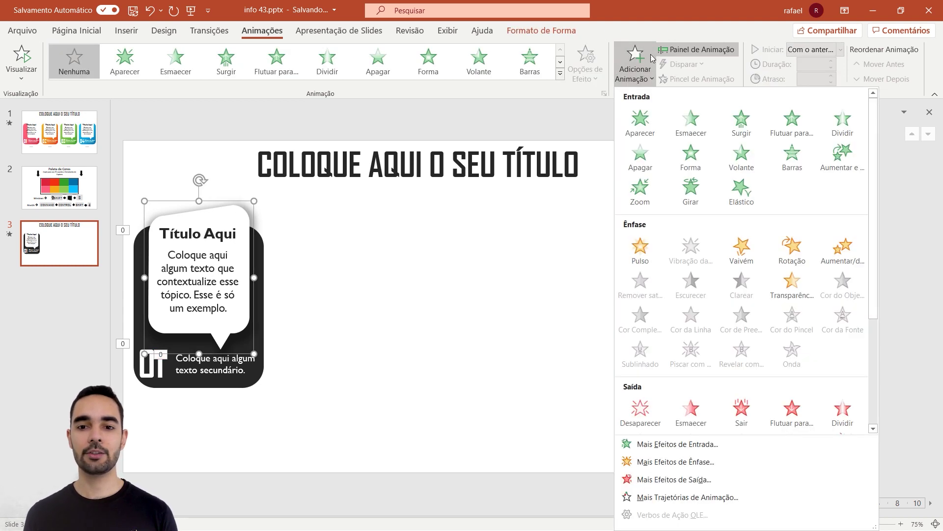
Give 'Agrupar 11' a 0,25 s 'Aumentar e…' entrance after the previous, and preview from the start
{"action": "left_click", "coordinate": [837, 168]}
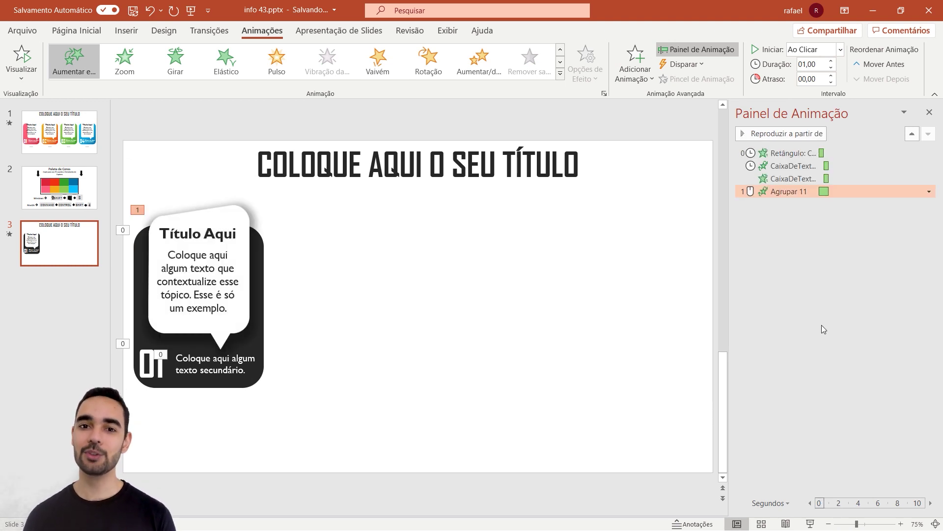
{"action": "left_click", "coordinate": [832, 68]}
{"action": "left_click", "coordinate": [832, 68]}
{"action": "left_click", "coordinate": [831, 68]}
{"action": "left_click", "coordinate": [832, 50]}
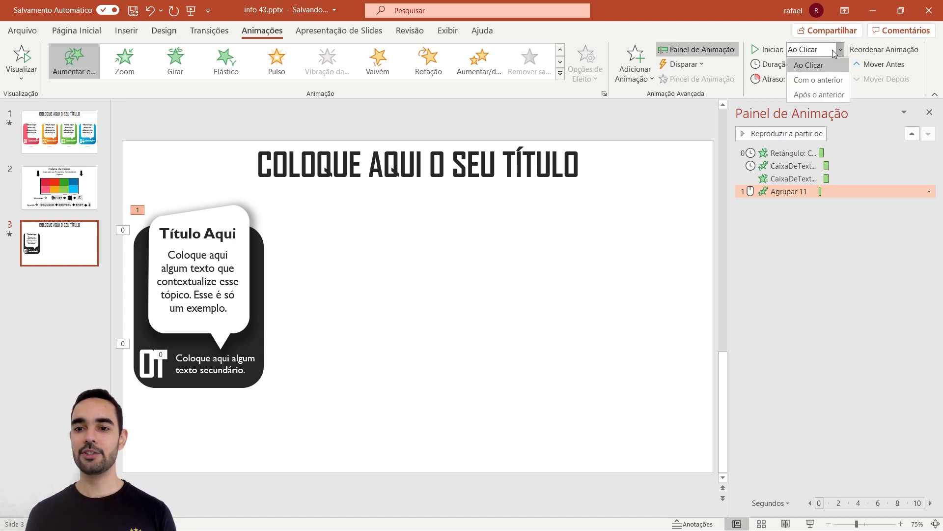
{"action": "left_click", "coordinate": [840, 96]}
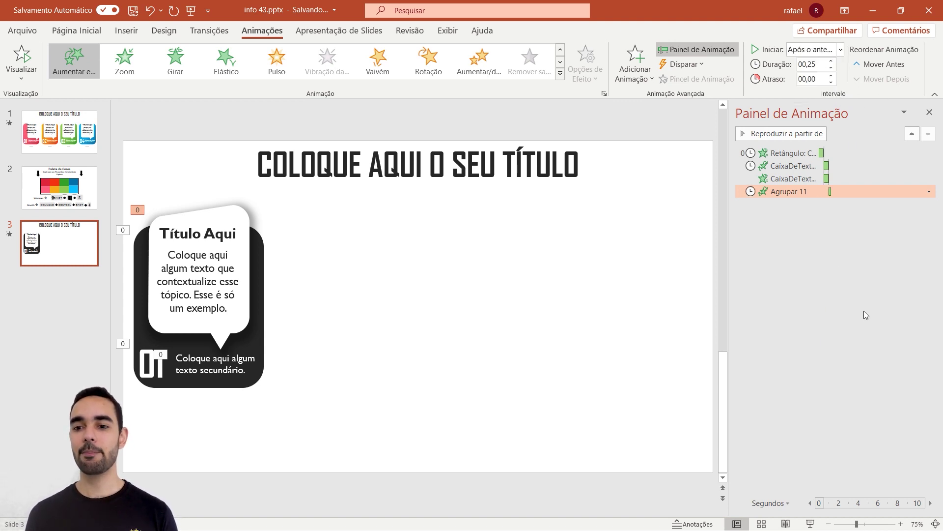
{"action": "left_click", "coordinate": [782, 153]}
{"action": "left_click", "coordinate": [788, 134]}
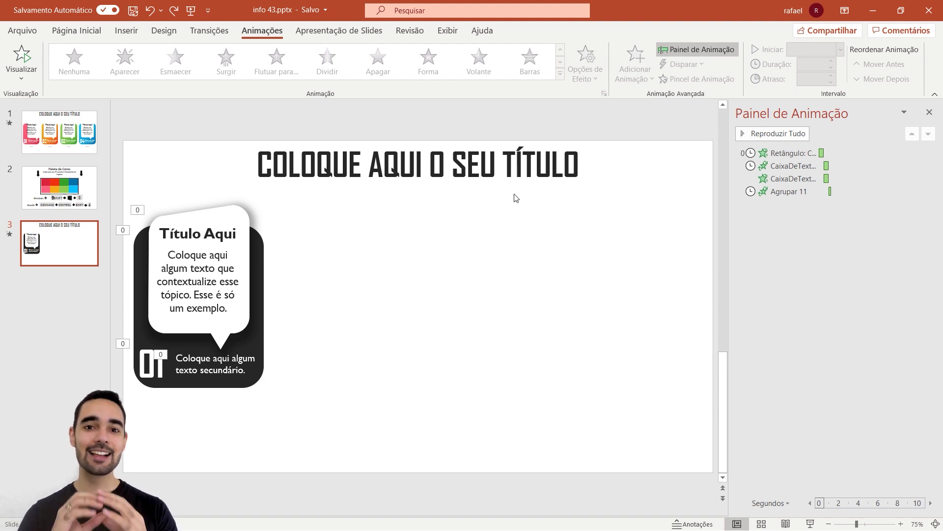
Draw a flat oval with no outline, fill it light grey, and place it under the dark card
{"action": "left_click", "coordinate": [76, 31]}
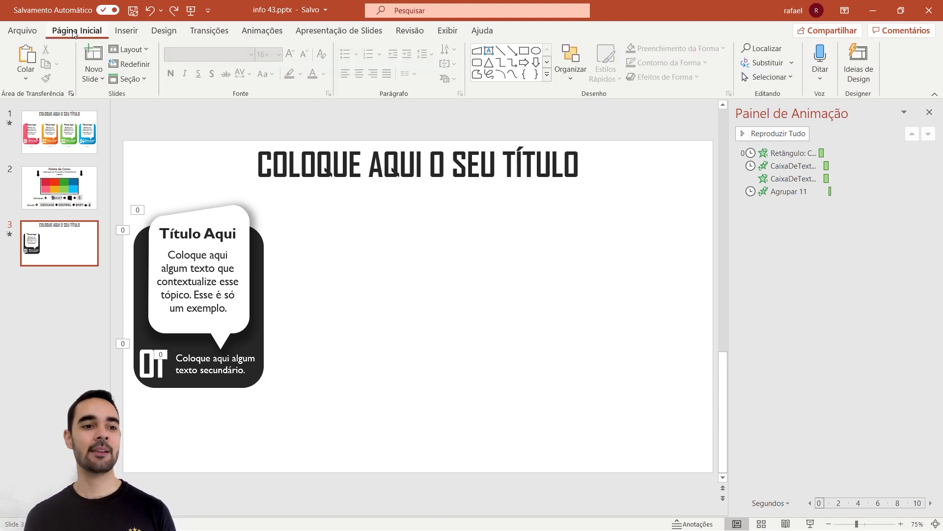
{"action": "left_click", "coordinate": [536, 50]}
{"action": "left_click_drag", "start_coordinate": [348, 347], "coordinate": [418, 358]}
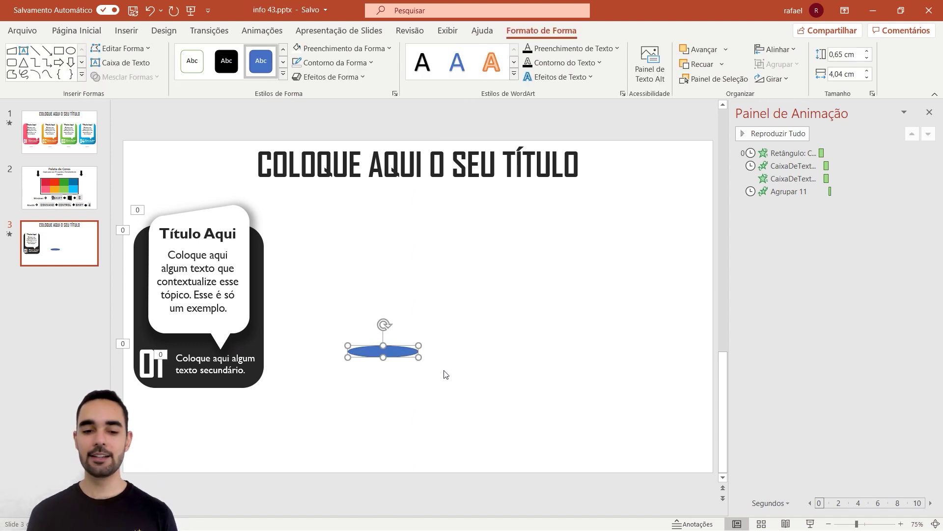
{"action": "left_click", "coordinate": [334, 63]}
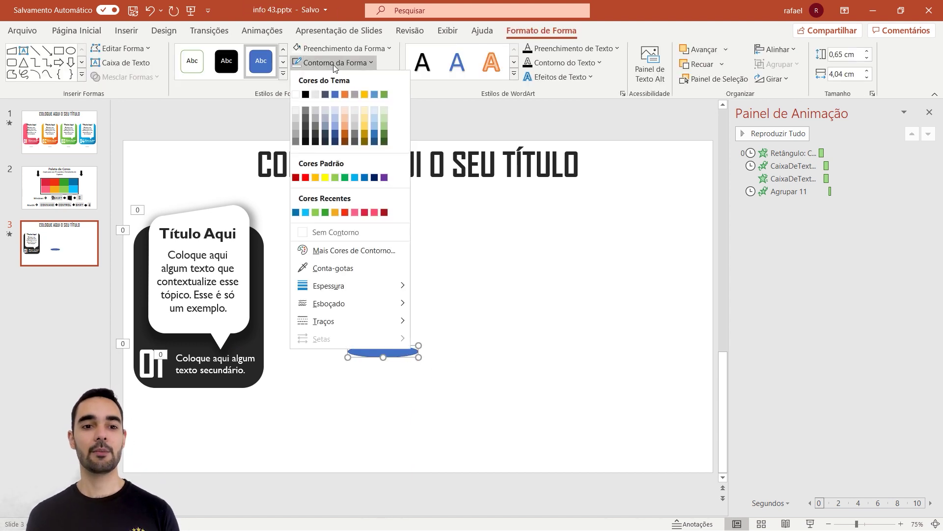
{"action": "left_click", "coordinate": [338, 233]}
{"action": "left_click_drag", "start_coordinate": [392, 352], "coordinate": [206, 410]}
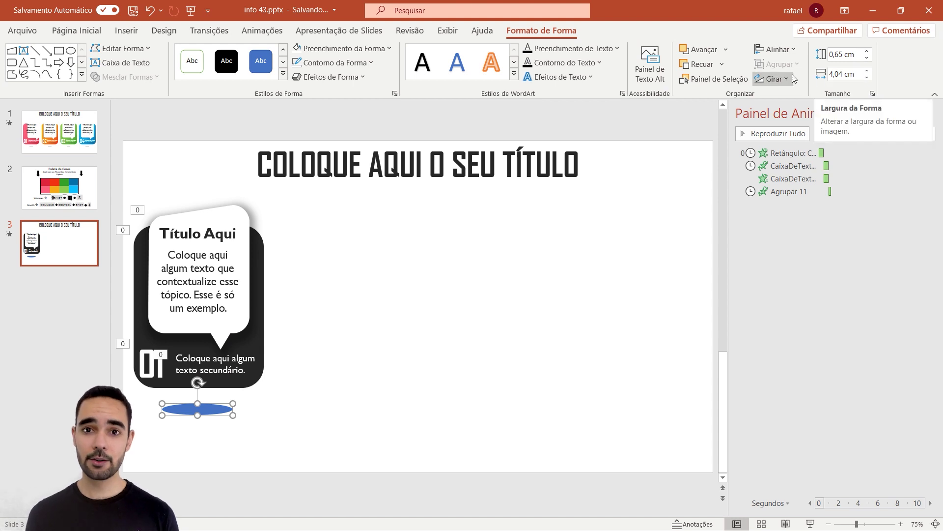
{"action": "left_click", "coordinate": [353, 49]}
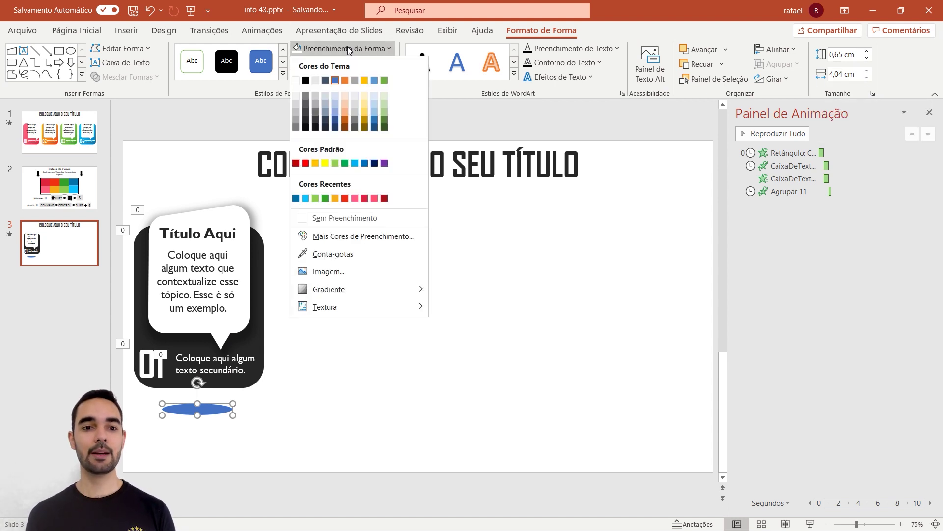
{"action": "left_click", "coordinate": [296, 113]}
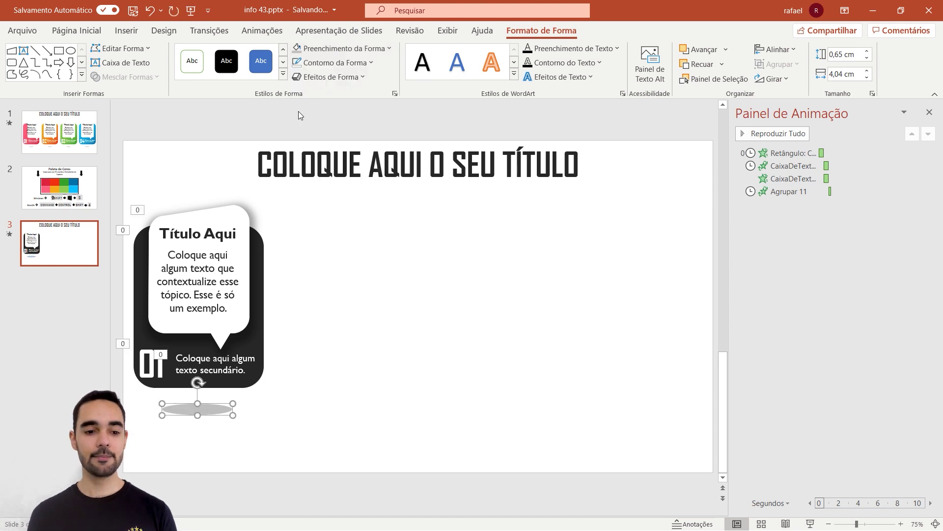
Give the grey oval soft edges of size 6 in the Formatar Forma effects settings
{"action": "left_click", "coordinate": [395, 93]}
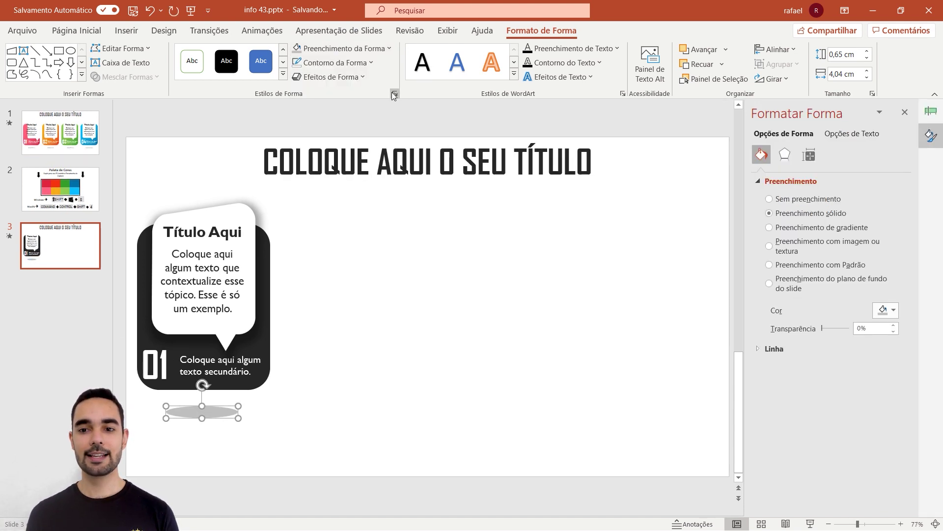
{"action": "left_click", "coordinate": [785, 155]}
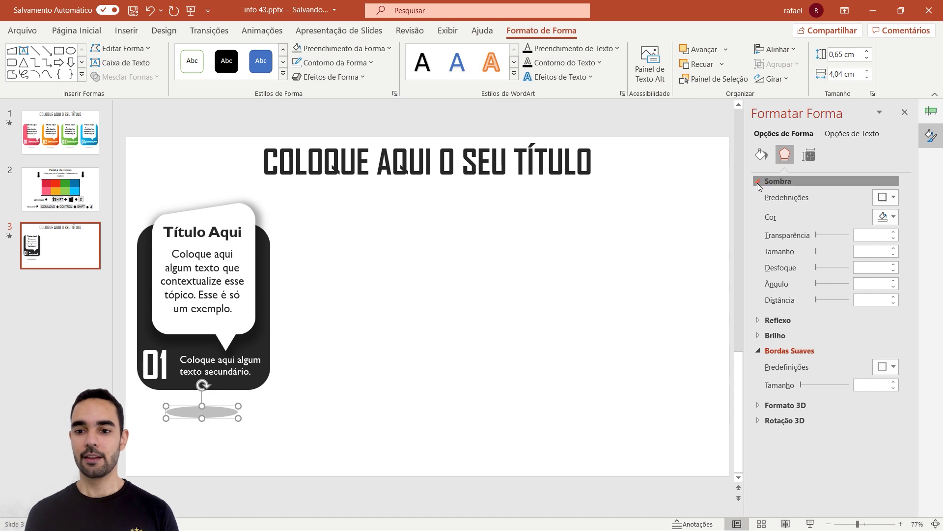
{"action": "left_click", "coordinate": [757, 181]}
{"action": "left_click", "coordinate": [757, 226]}
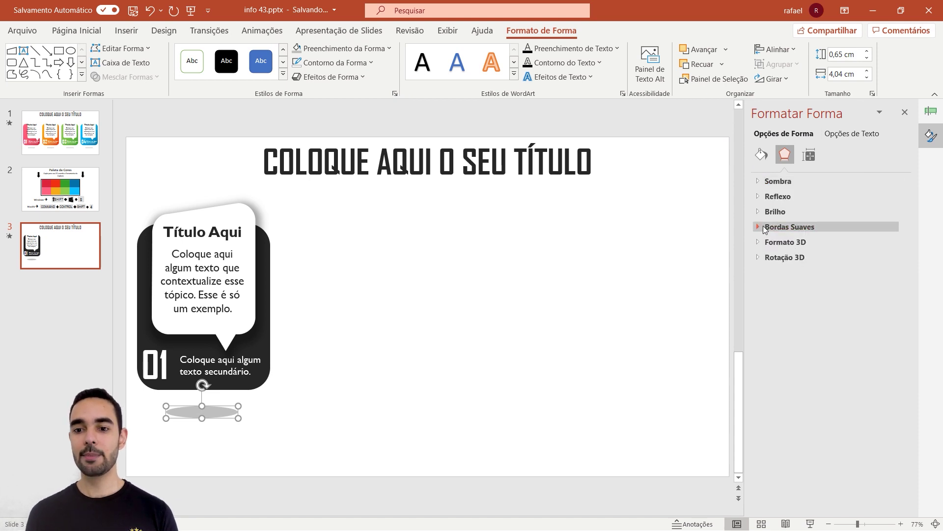
{"action": "left_click", "coordinate": [757, 226]}
{"action": "left_click", "coordinate": [879, 261]}
{"action": "type", "text": "6"}
{"action": "key", "text": "Return"}
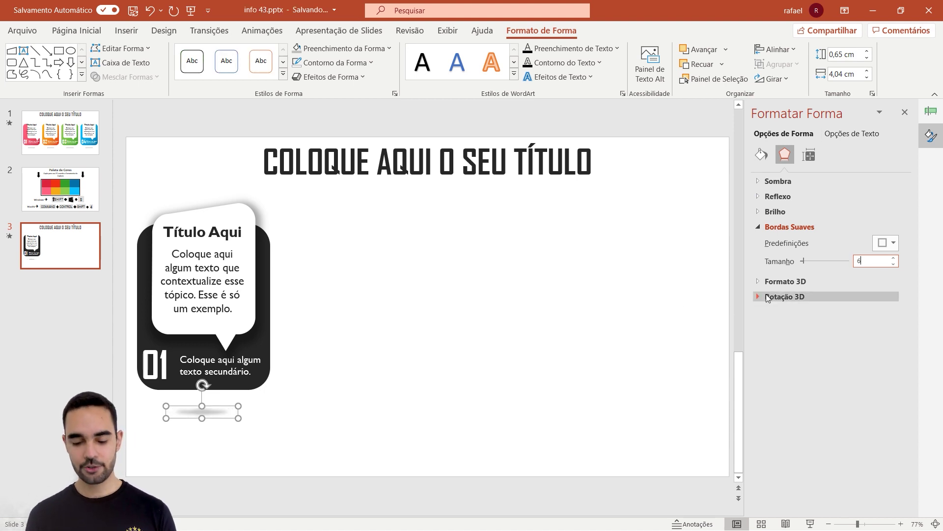
{"action": "left_click", "coordinate": [633, 343]}
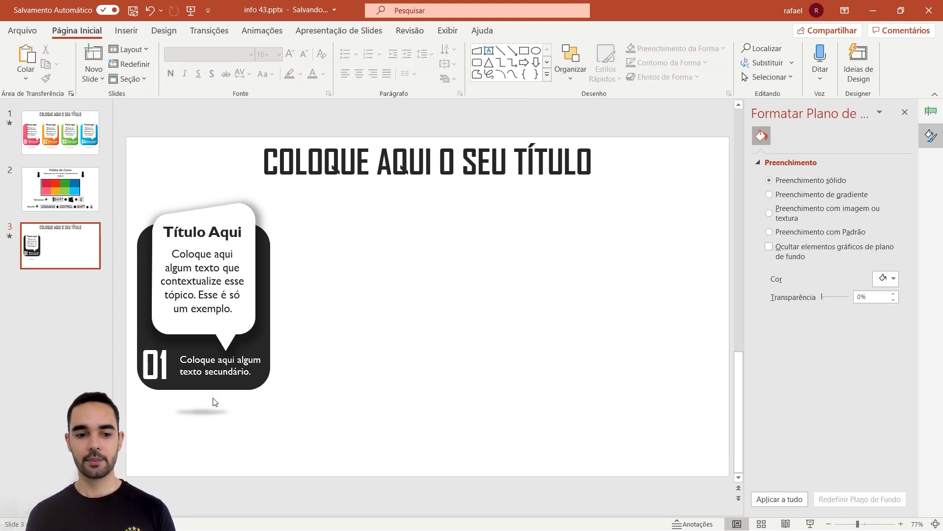
{"action": "left_click", "coordinate": [905, 112]}
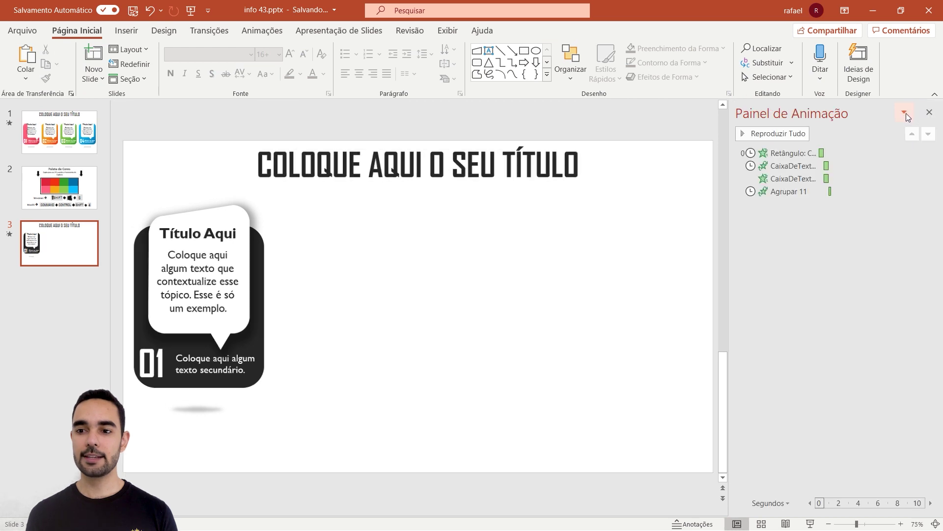
Widen the blurred shadow oval and centre it beneath the card
{"action": "left_click", "coordinate": [195, 409]}
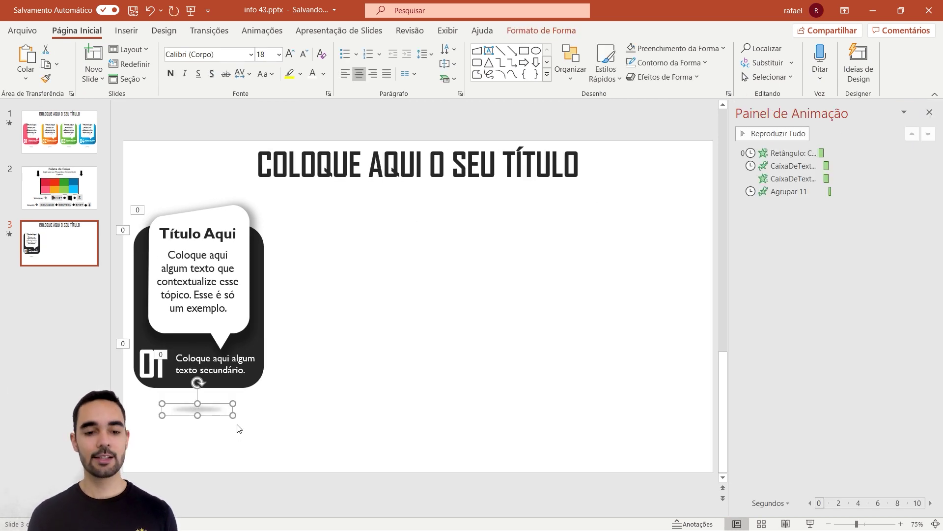
{"action": "mouse_move", "coordinate": [232, 415]}
{"action": "left_mouse_down"}
{"action": "mouse_move", "coordinate": [252, 421]}
{"action": "mouse_move", "coordinate": [221, 415]}
{"action": "left_mouse_up"}
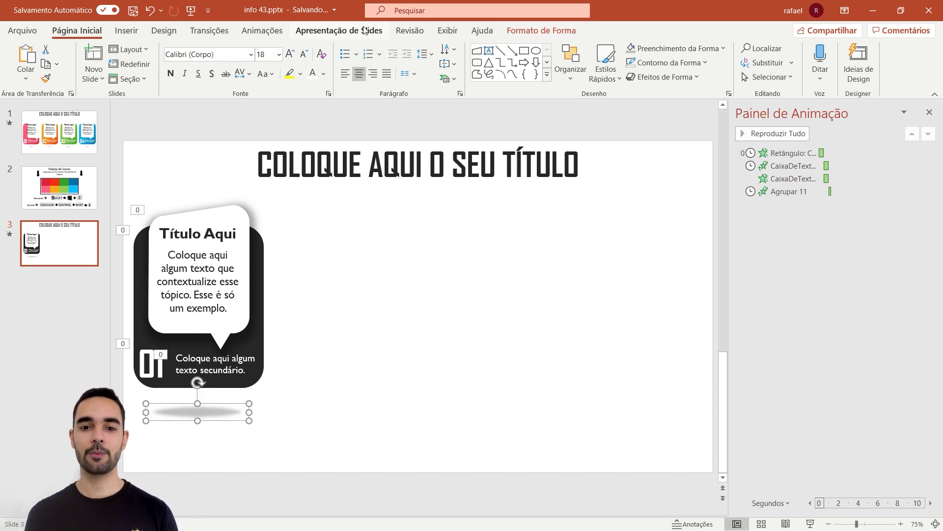
{"action": "left_click", "coordinate": [262, 30]}
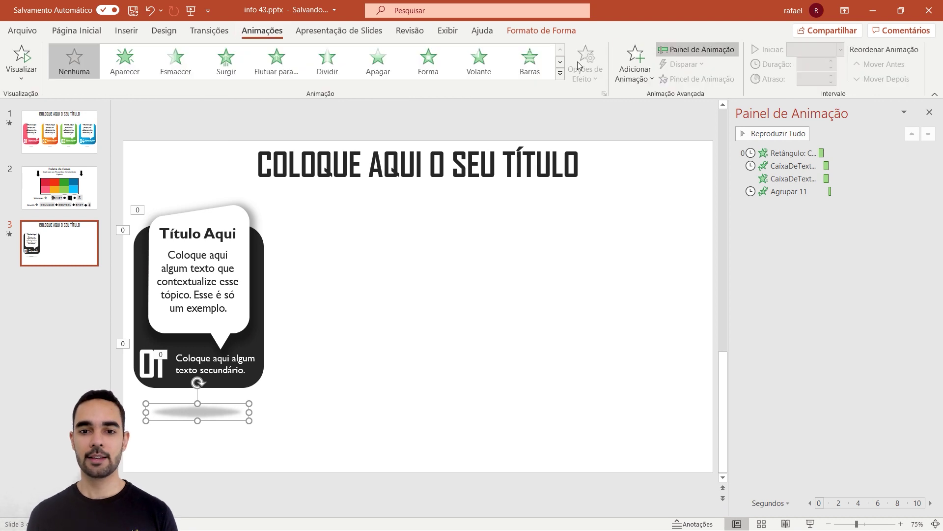
Give Elipse 39 an 'Apagar' wipe from the right with the previous, ordered after the rectangle, and preview
{"action": "left_click", "coordinate": [378, 61]}
{"action": "left_click", "coordinate": [585, 64]}
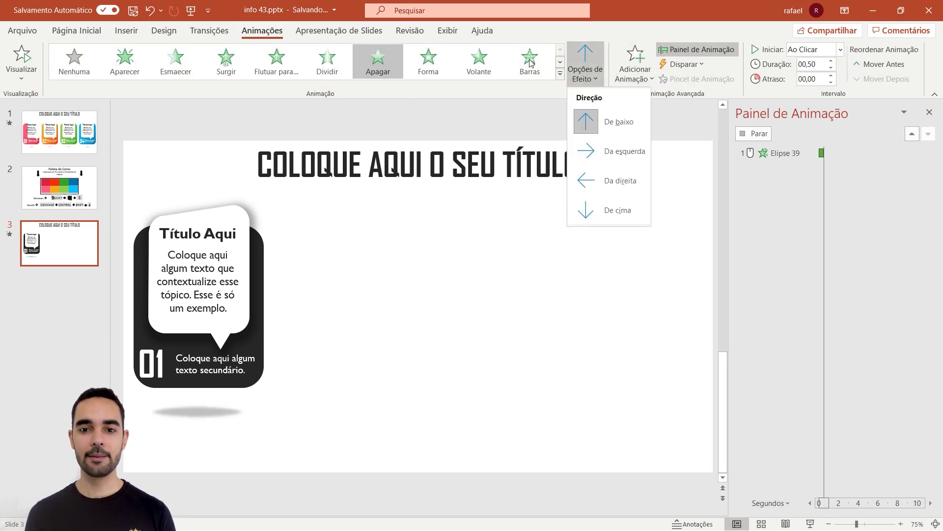
{"action": "left_click", "coordinate": [626, 181]}
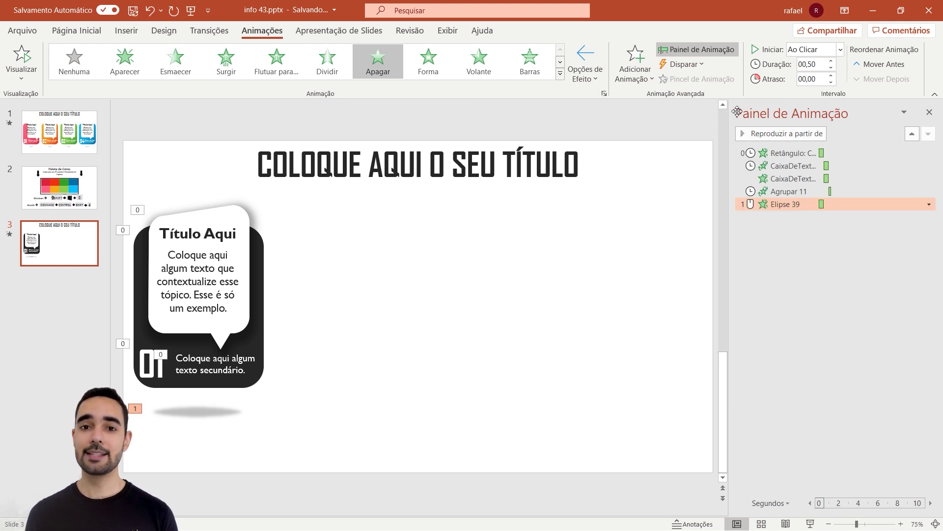
{"action": "left_click", "coordinate": [821, 49]}
{"action": "left_click", "coordinate": [821, 80]}
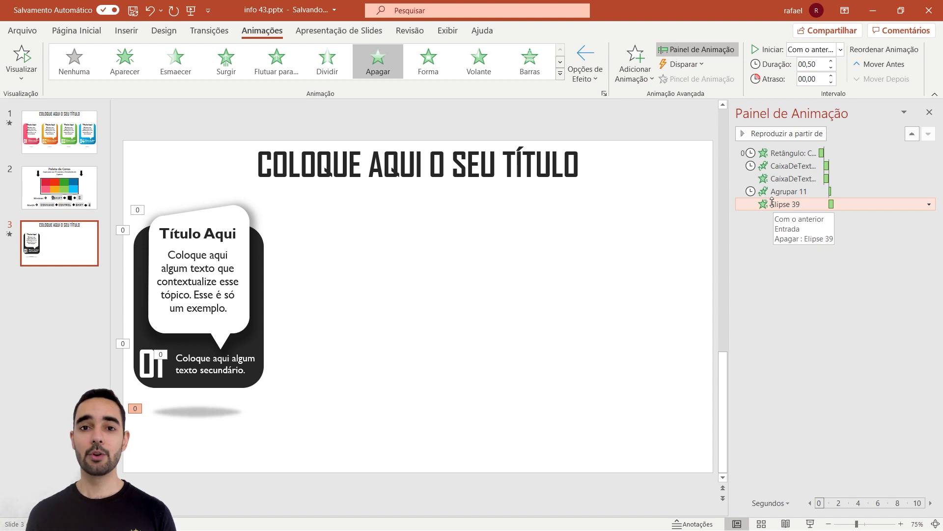
{"action": "left_click_drag", "start_coordinate": [773, 201], "coordinate": [775, 161]}
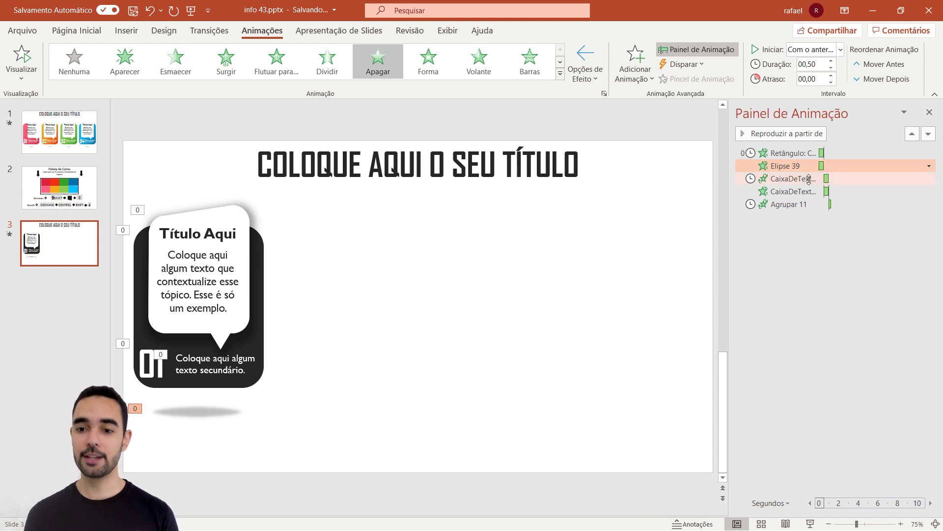
{"action": "left_click", "coordinate": [776, 133]}
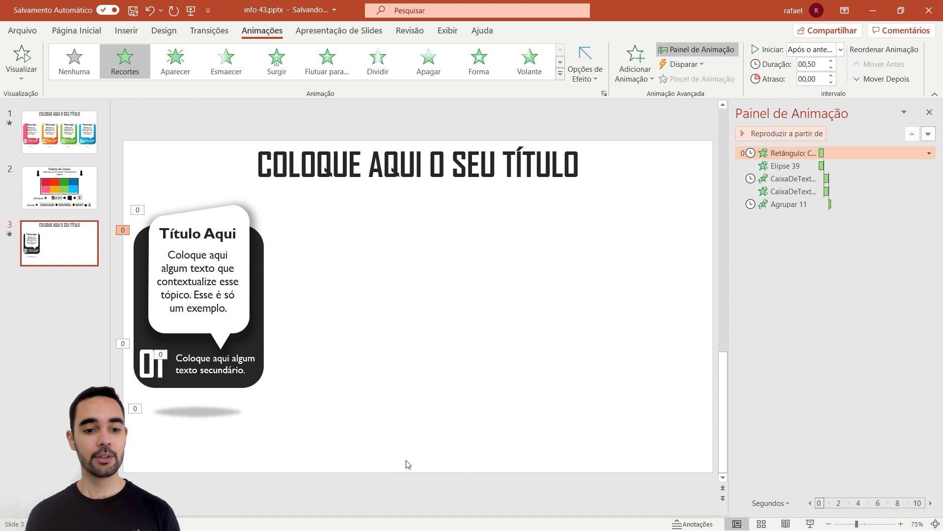
{"action": "left_click_drag", "start_coordinate": [359, 437], "coordinate": [108, 176]}
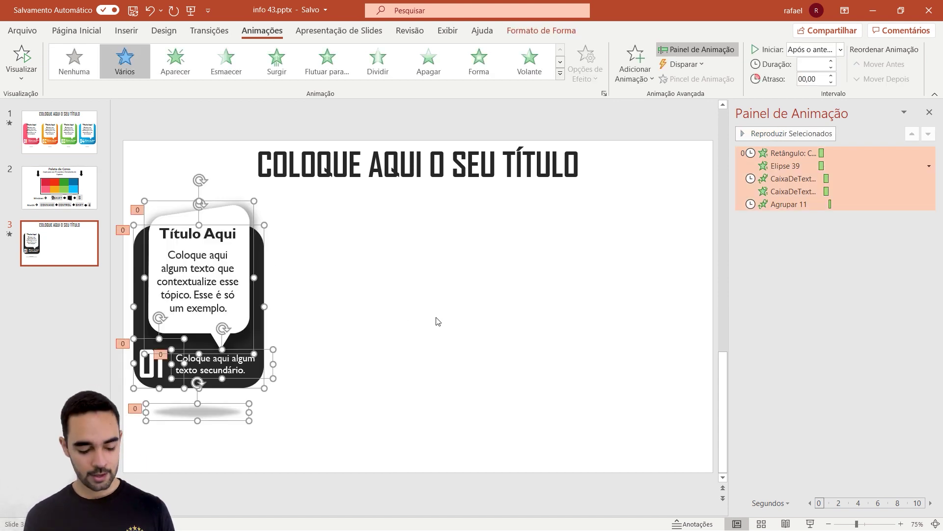
Duplicate the animated card with Ctrl+D into a row of four, then close the Painel de Animação
{"action": "key", "text": "ctrl+d"}
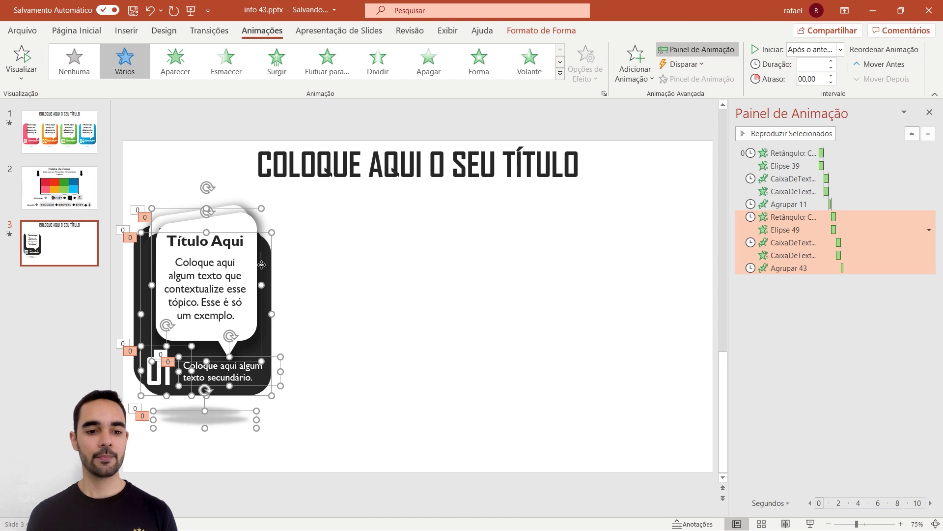
{"action": "left_click_drag", "start_coordinate": [261, 265], "coordinate": [394, 255]}
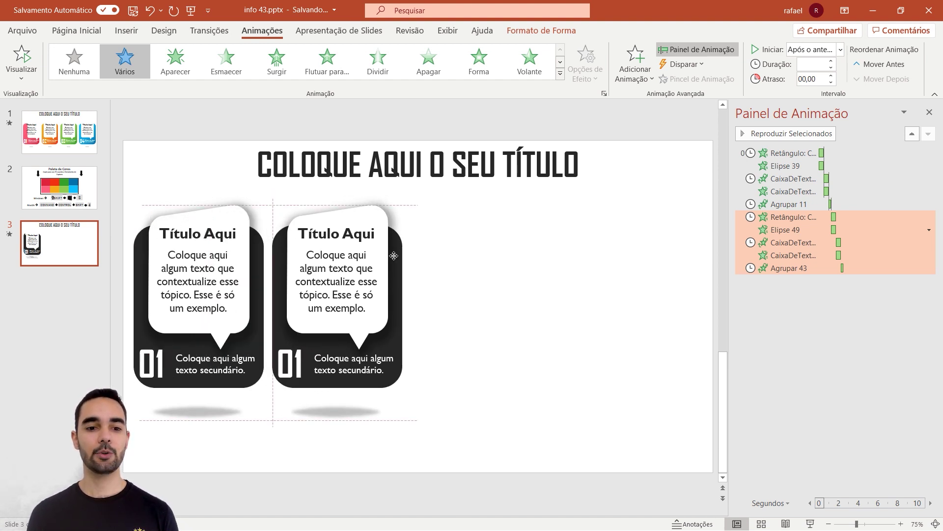
{"action": "left_click_drag", "start_coordinate": [393, 256], "coordinate": [394, 256]}
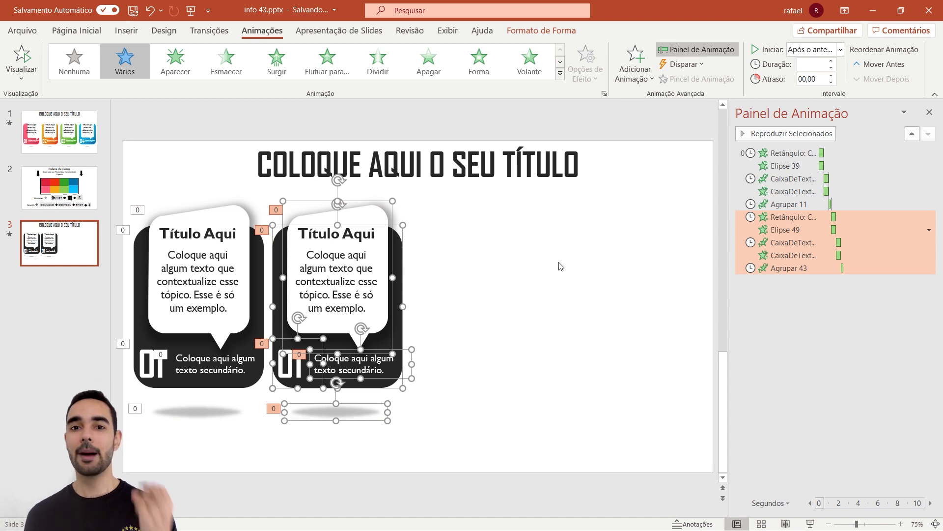
{"action": "key", "text": "ctrl+d"}
{"action": "key", "text": "ctrl+d"}
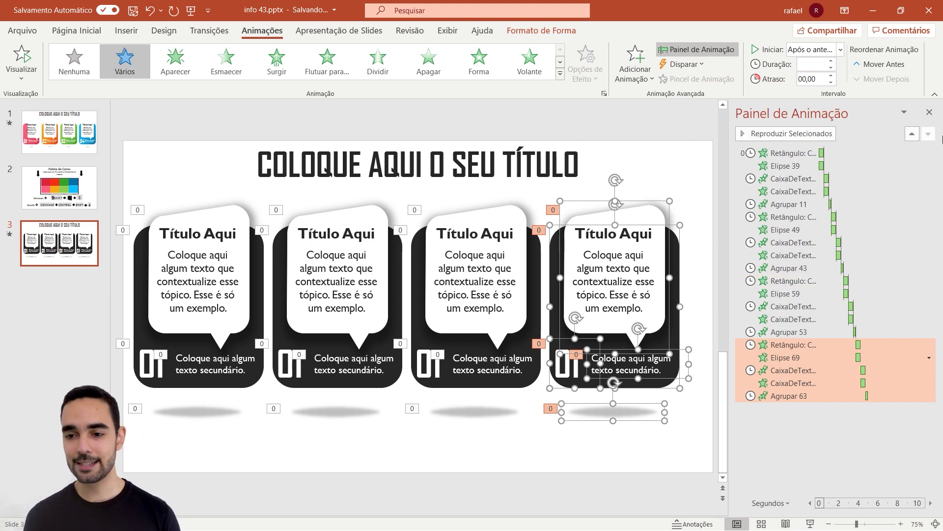
{"action": "left_click", "coordinate": [929, 112]}
{"action": "left_click", "coordinate": [880, 167]}
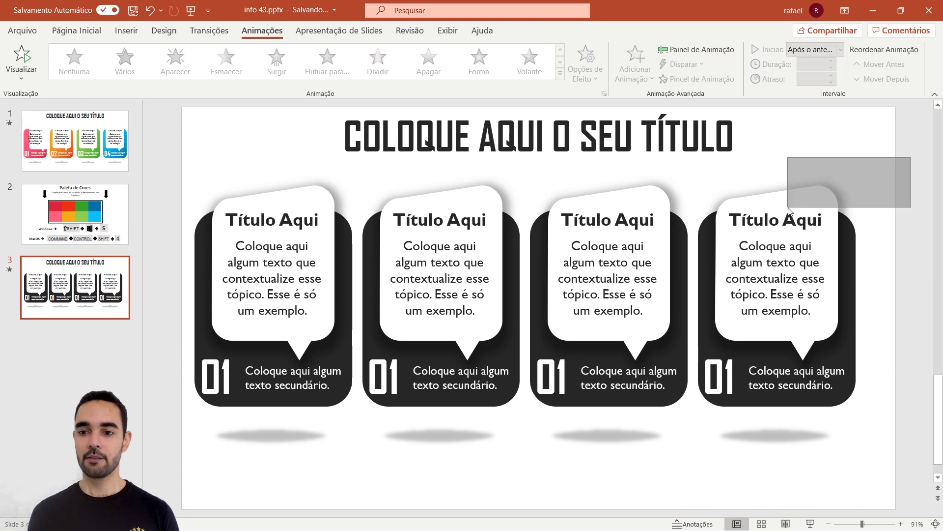
Select all four cards with shadows, nudge them three steps right and three down, then deselect
{"action": "left_click_drag", "start_coordinate": [789, 210], "coordinate": [167, 514]}
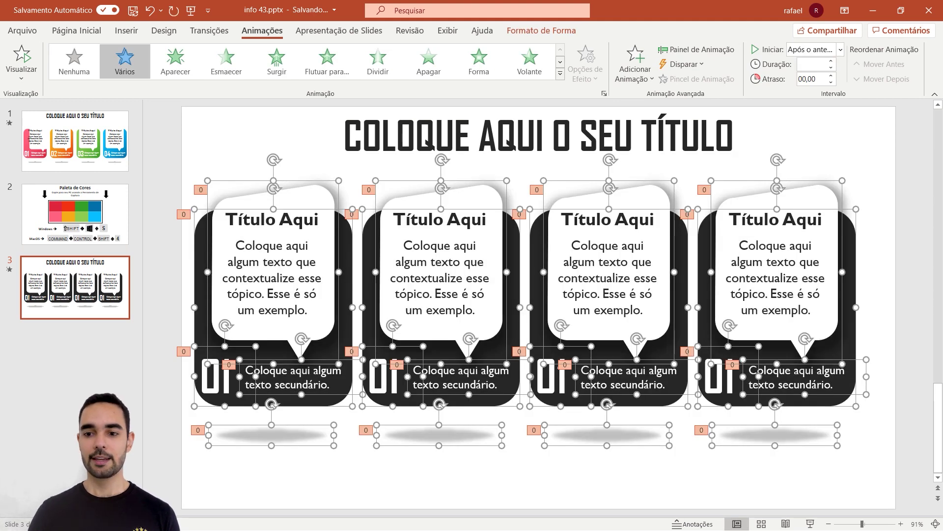
{"action": "key", "text": "Right"}
{"action": "key", "text": "Right"}
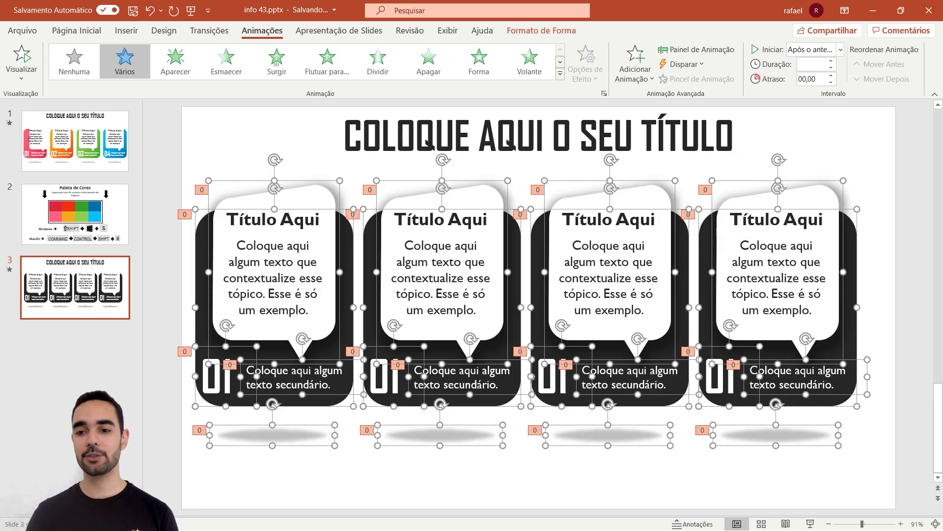
{"action": "key", "text": "Right"}
{"action": "key", "text": "Right"}
{"action": "key", "text": "Right"}
{"action": "key", "text": "Right"}
{"action": "key", "text": "Down"}
{"action": "key", "text": "Down"}
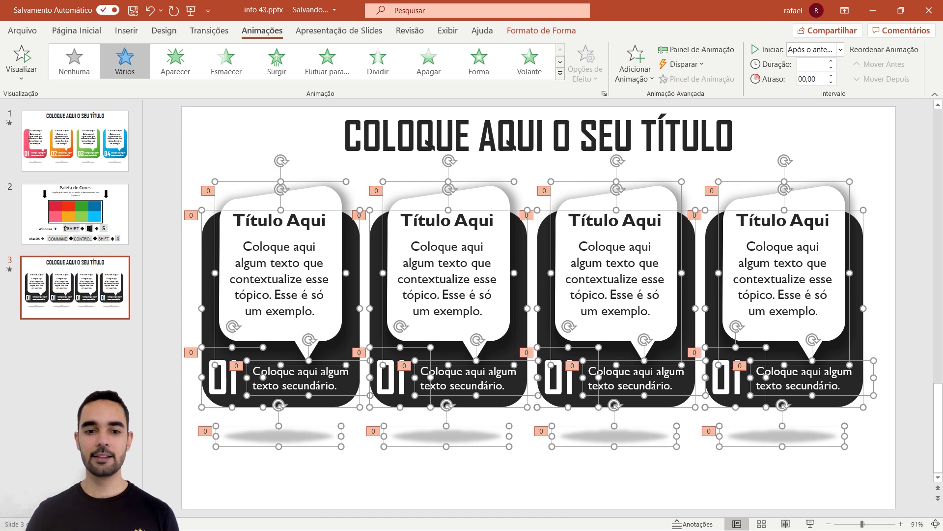
{"action": "key", "text": "Down"}
{"action": "key", "text": "Down"}
{"action": "key", "text": "Right"}
{"action": "key", "text": "Right"}
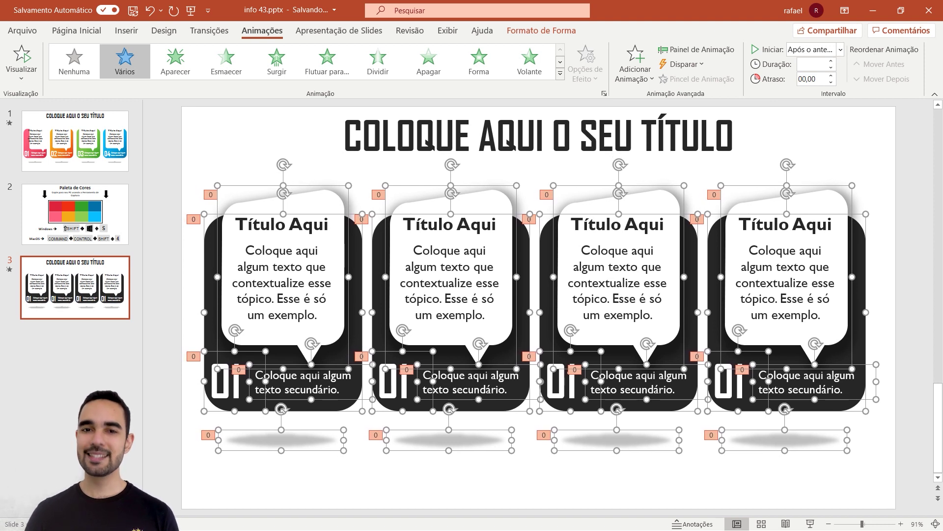
{"action": "key", "text": "Down"}
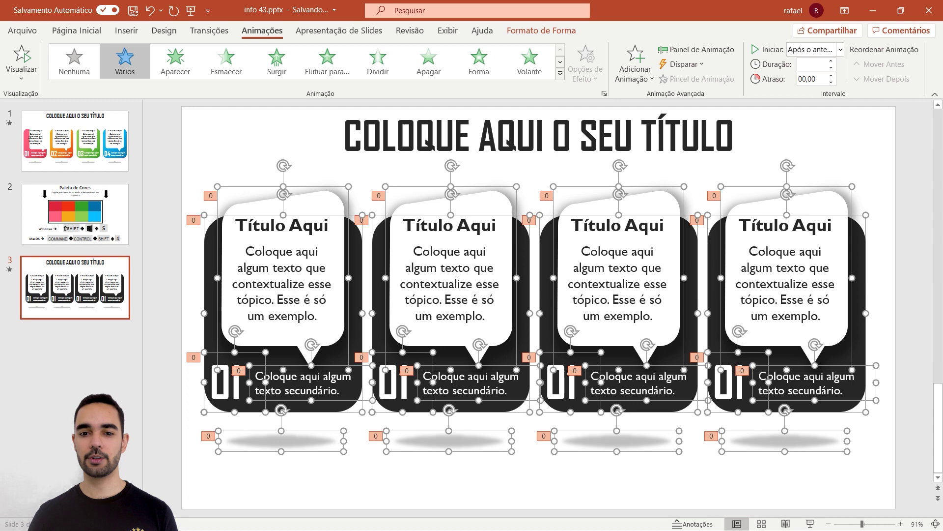
{"action": "left_click", "coordinate": [236, 151]}
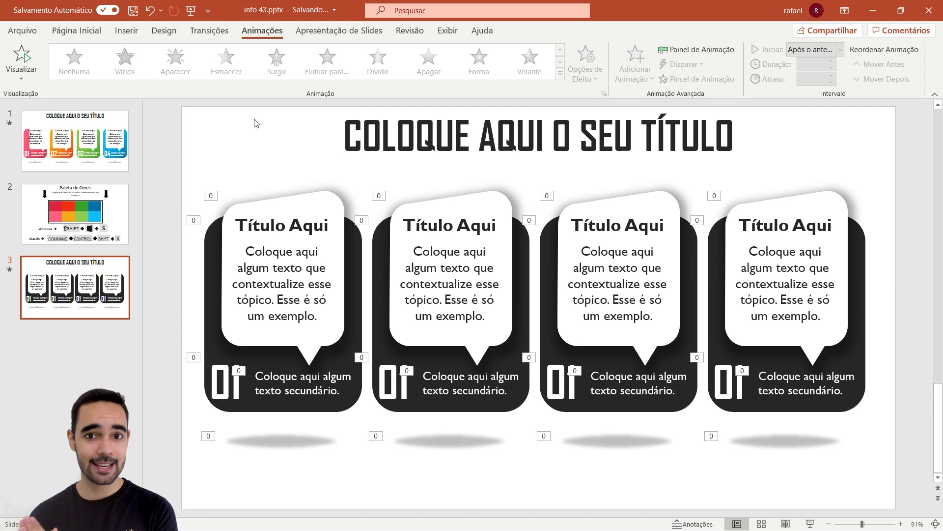
Scroll to the 'Paleta de Cores' slide and snip its colour grid with Shift+Win+S
{"action": "scroll", "coordinate": [329, 358], "scroll_direction": "up", "scroll_amount": 3}
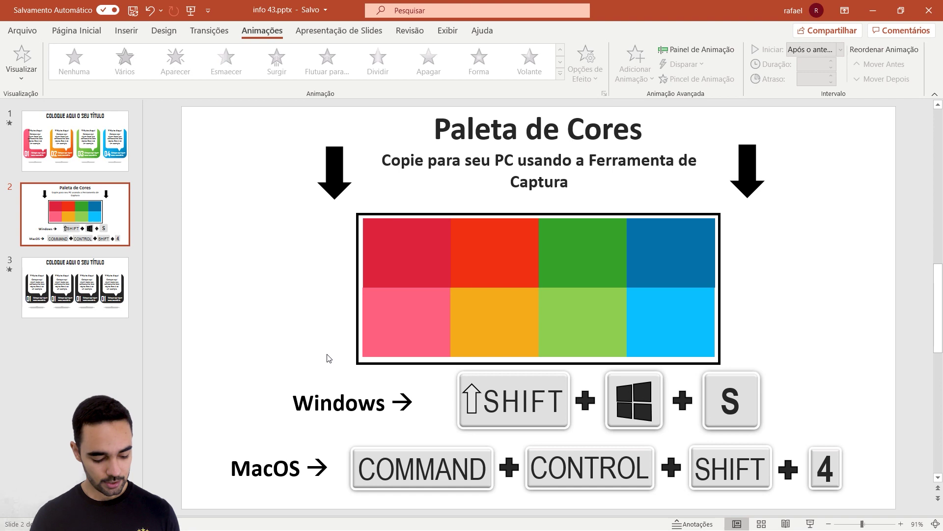
{"action": "key", "text": "shift+super+s"}
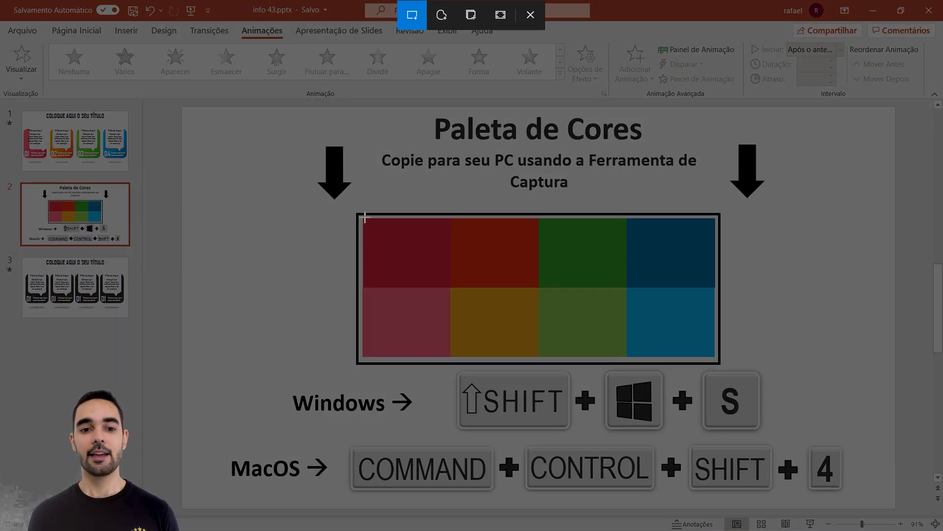
{"action": "left_click_drag", "start_coordinate": [365, 217], "coordinate": [714, 356]}
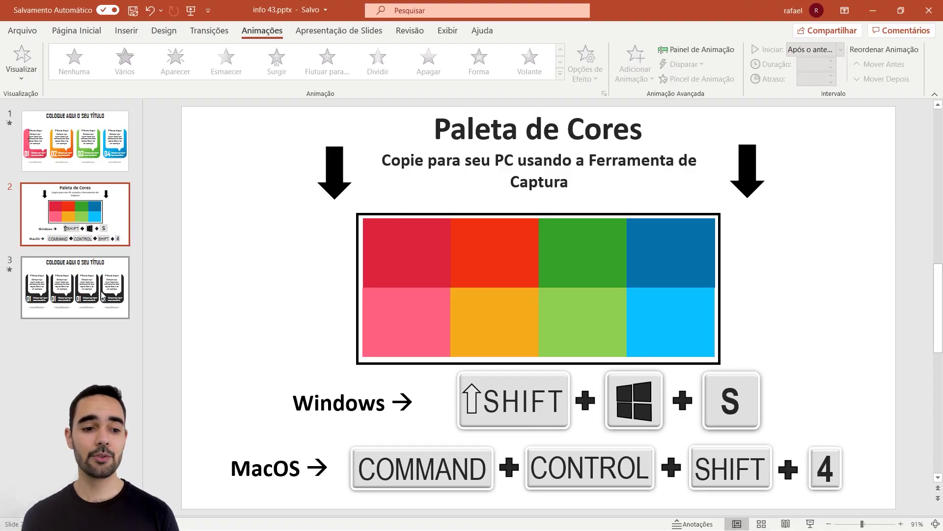
Paste the palette snip onto slide 3, shrink it, and park it over the title
{"action": "left_click", "coordinate": [101, 290]}
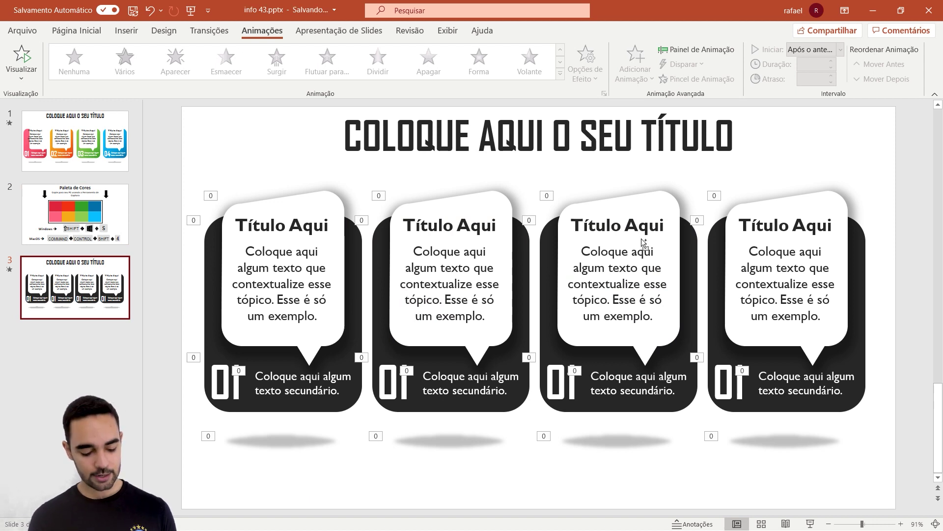
{"action": "key", "text": "ctrl+v"}
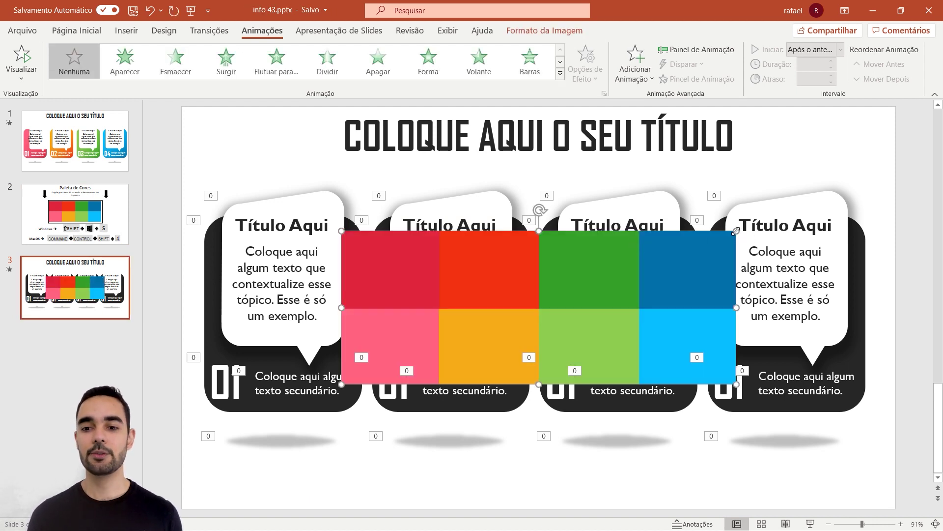
{"action": "left_click_drag", "start_coordinate": [736, 230], "coordinate": [473, 332]}
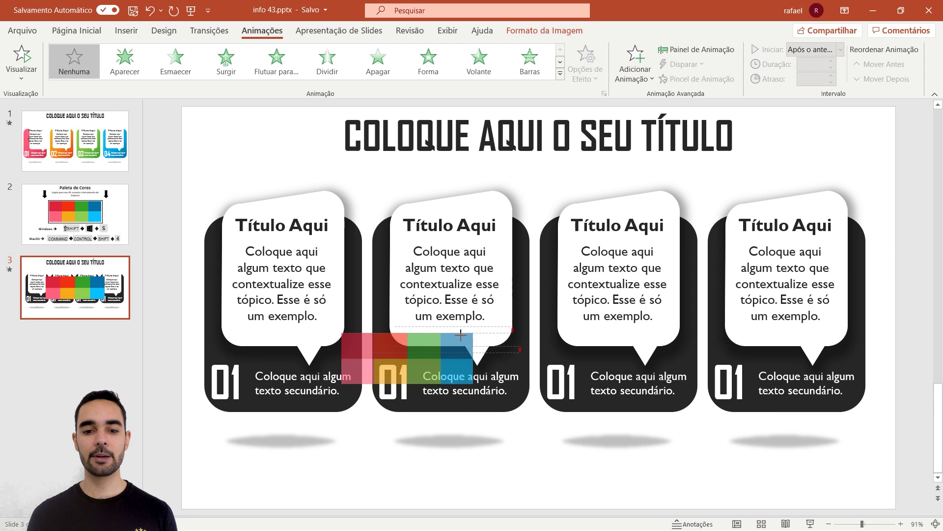
{"action": "left_click_drag", "start_coordinate": [411, 367], "coordinate": [534, 155]}
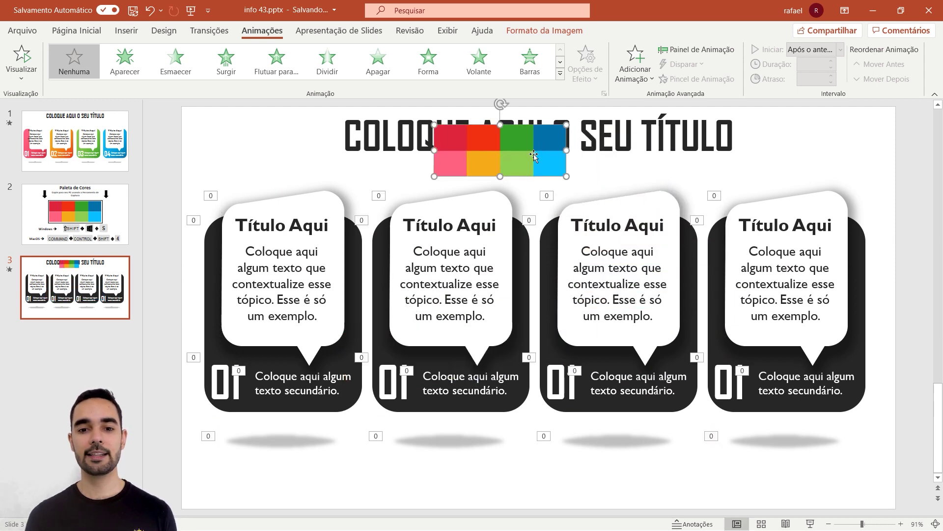
{"action": "left_click", "coordinate": [352, 263]}
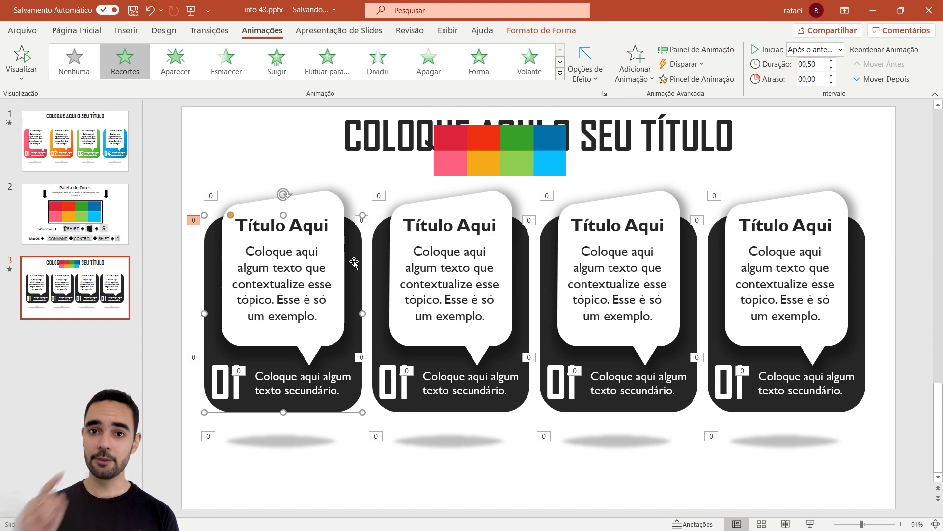
Switch the first card's fill to a gradient and add a gradient stop at 57%
{"action": "left_click", "coordinate": [559, 30]}
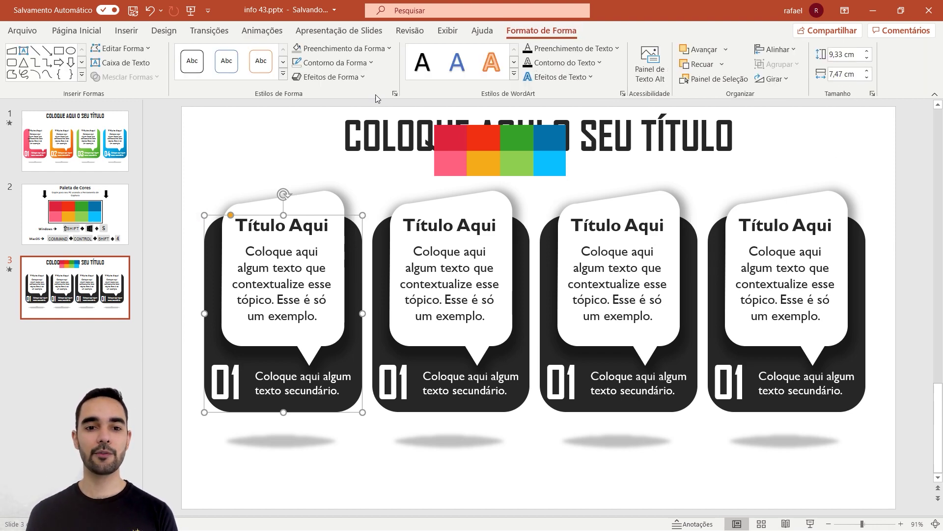
{"action": "left_click", "coordinate": [395, 93]}
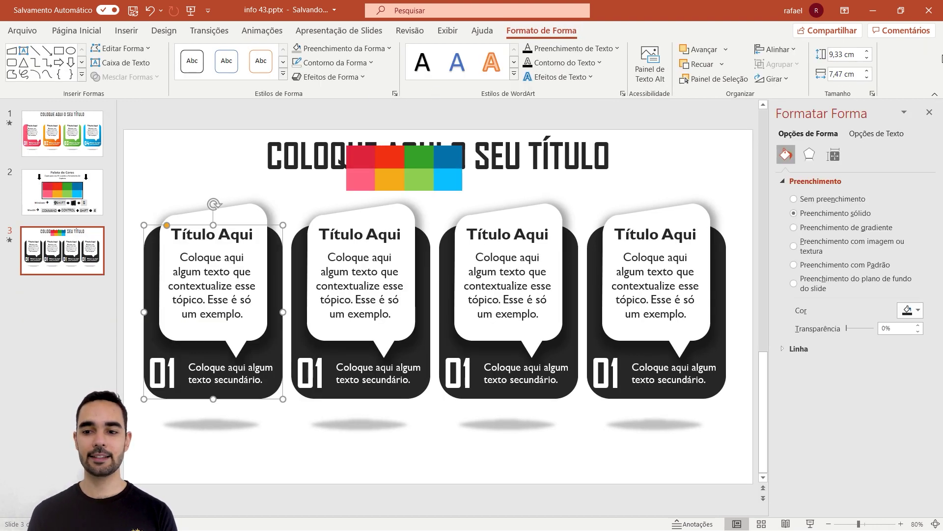
{"action": "left_click", "coordinate": [821, 227]}
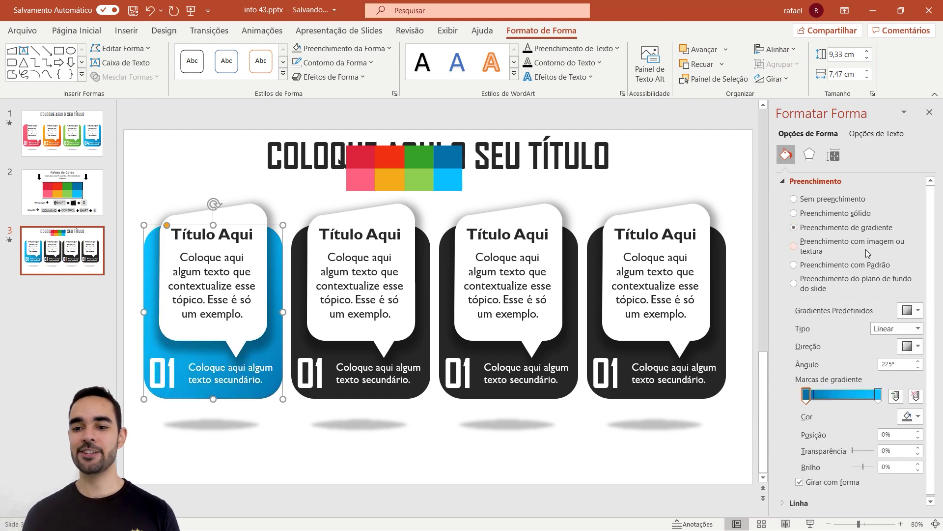
{"action": "left_click", "coordinate": [855, 396]}
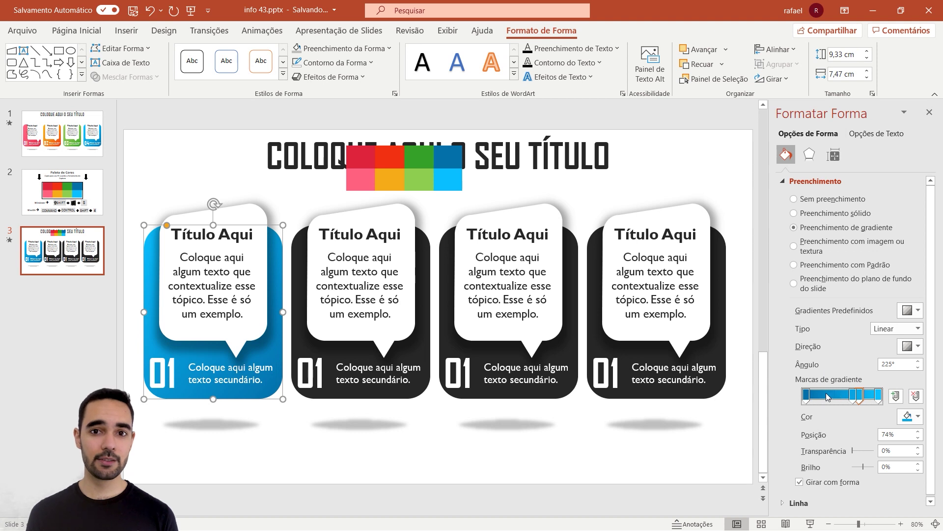
{"action": "left_click_drag", "start_coordinate": [859, 396], "coordinate": [815, 396]}
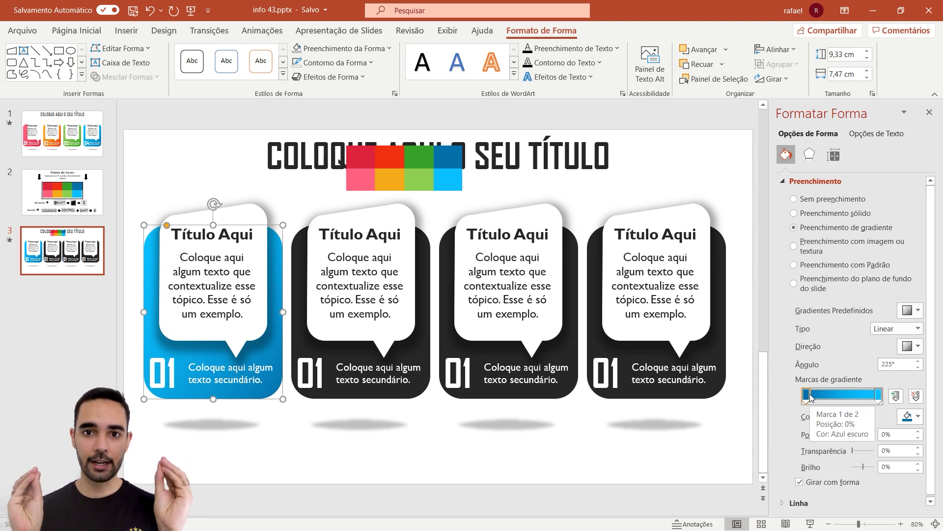
Sample the palette's red for the first gradient stop and its pink for the end stop
{"action": "left_click", "coordinate": [910, 417]}
{"action": "left_click", "coordinate": [870, 404]}
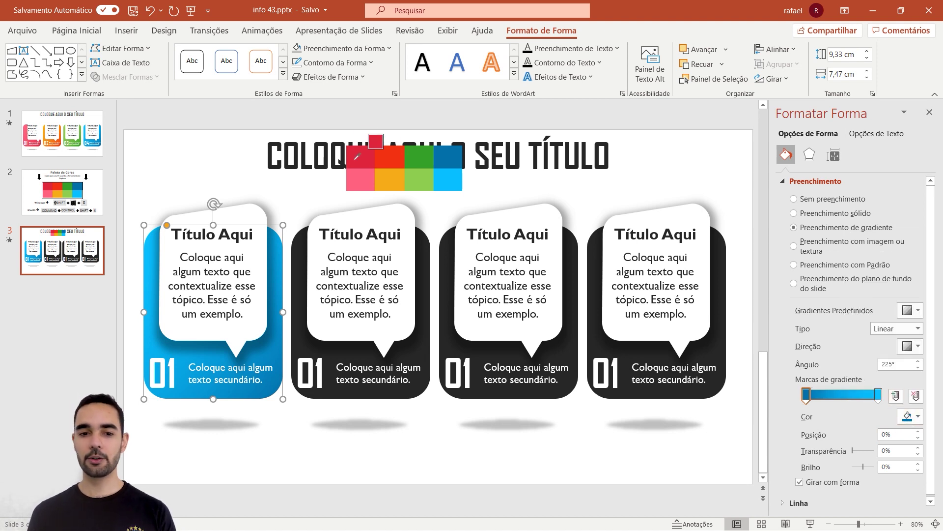
{"action": "left_click", "coordinate": [357, 155]}
{"action": "left_click", "coordinate": [878, 395]}
{"action": "left_click", "coordinate": [910, 416]}
{"action": "left_click", "coordinate": [910, 416]}
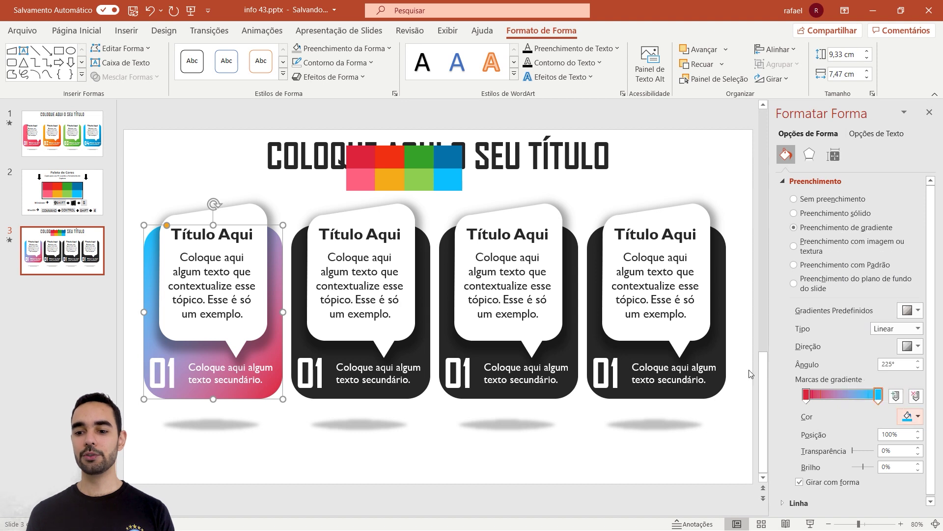
{"action": "left_click", "coordinate": [361, 180]}
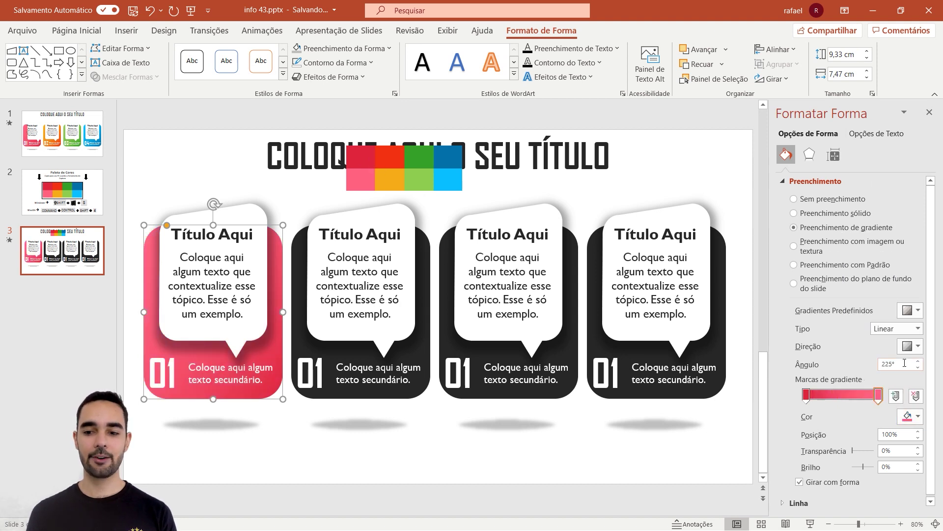
Set the gradient to the last diagonal direction preset at a 225° angle
{"action": "left_click", "coordinate": [908, 345]}
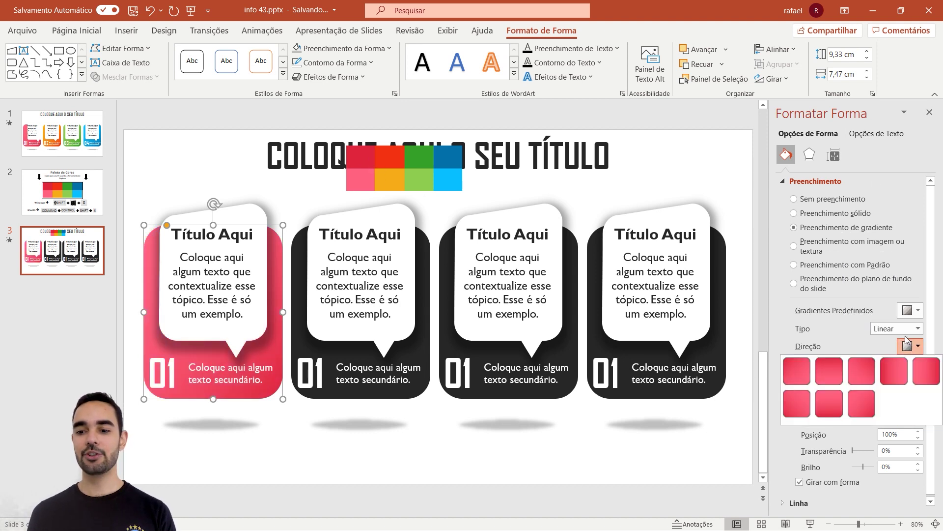
{"action": "left_click", "coordinate": [865, 406]}
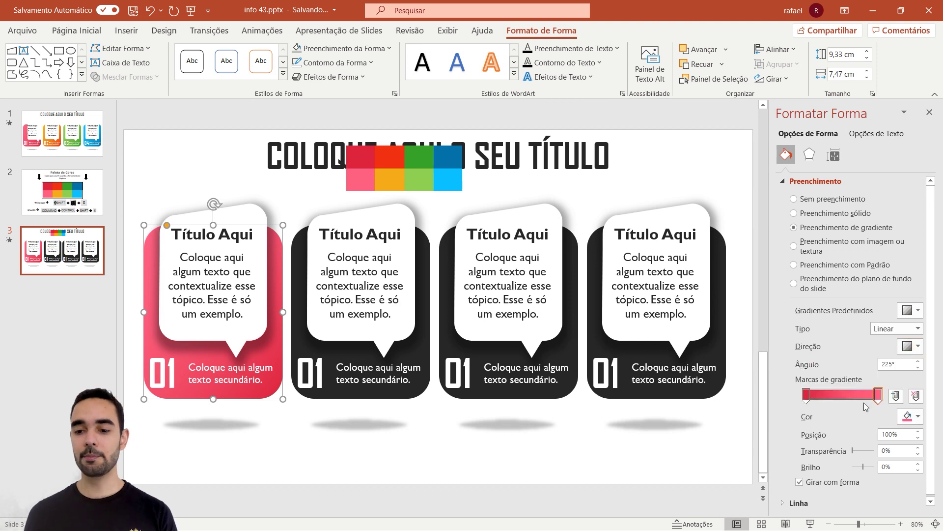
{"action": "left_click_drag", "start_coordinate": [902, 366], "coordinate": [869, 365]}
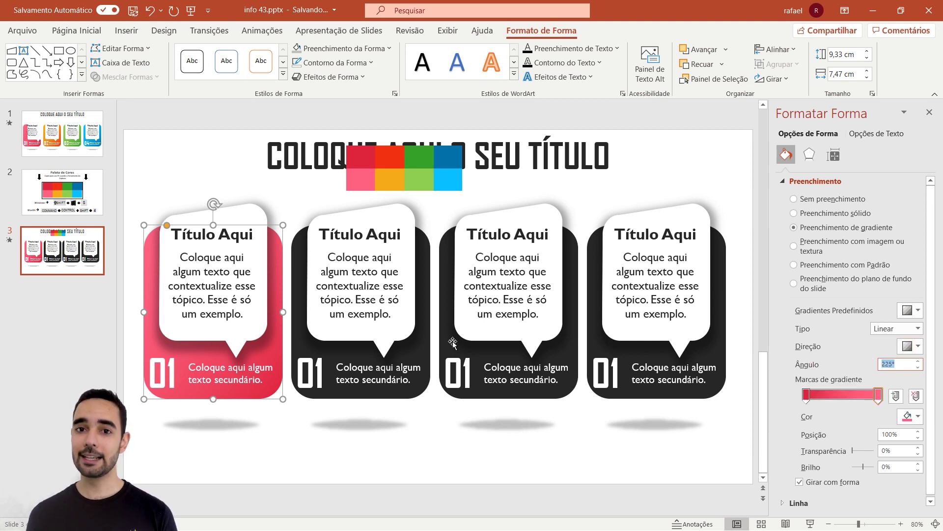
{"action": "left_click", "coordinate": [423, 300]}
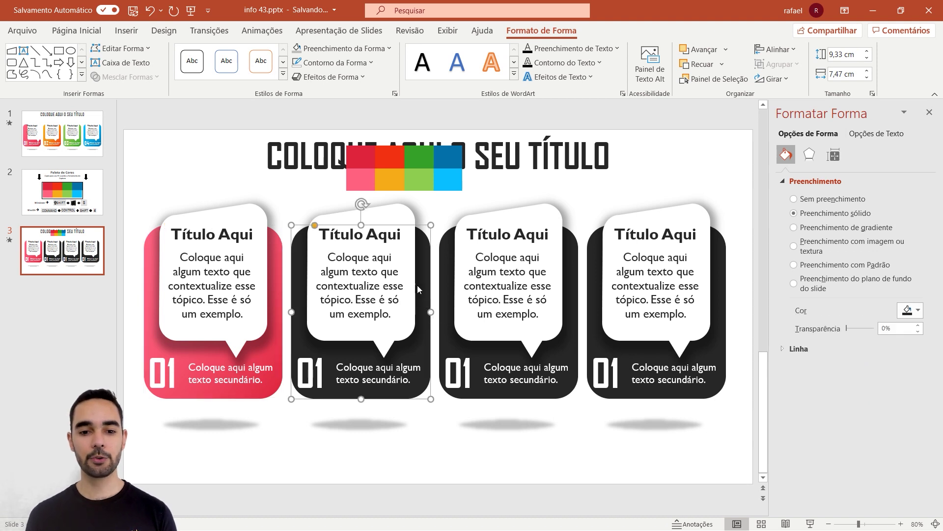
Give the second card a gradient from the orange-red to the orange palette colour using the eyedropper
{"action": "left_click", "coordinate": [866, 228]}
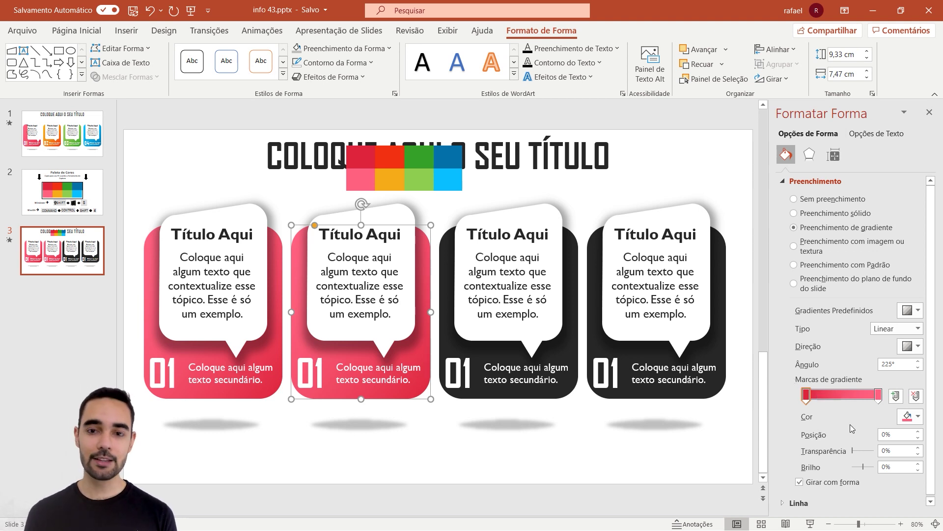
{"action": "left_click", "coordinate": [910, 416]}
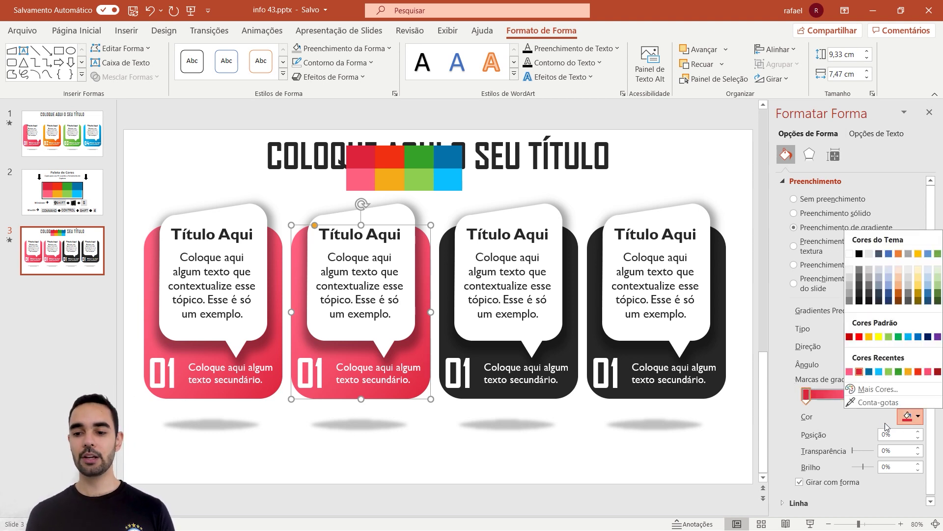
{"action": "left_click", "coordinate": [878, 402]}
{"action": "left_click", "coordinate": [388, 155]}
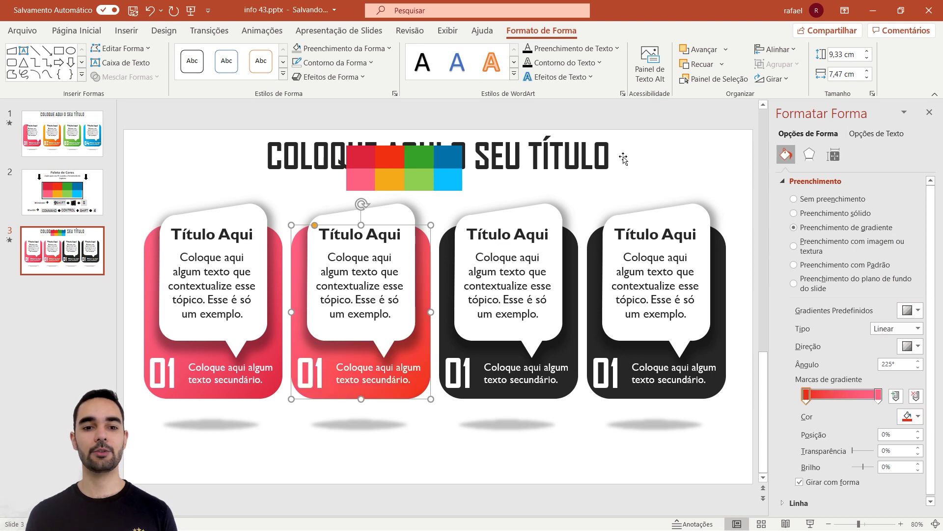
{"action": "left_click", "coordinate": [879, 397]}
{"action": "left_click", "coordinate": [910, 416]}
{"action": "left_click", "coordinate": [835, 459]}
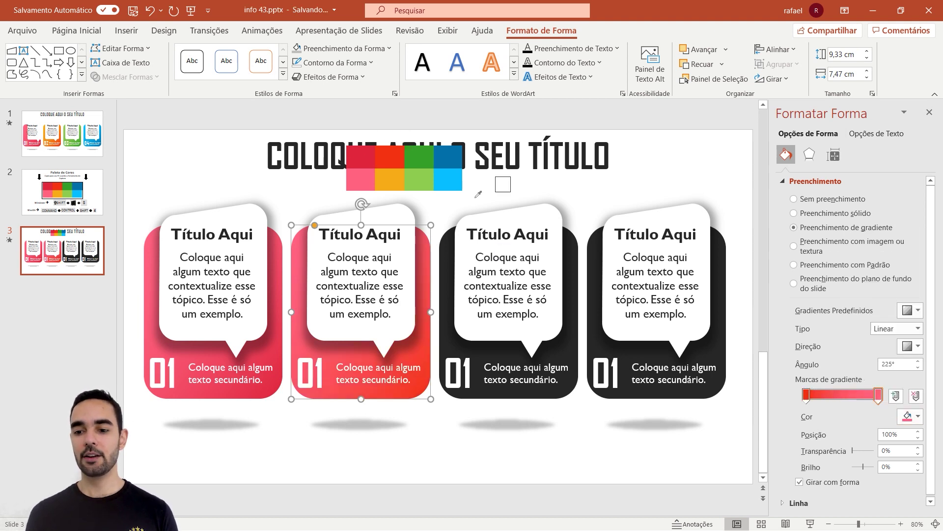
{"action": "left_click", "coordinate": [388, 184]}
Give the third card a gradient from dark green to light green sampled from the palette
{"action": "left_click", "coordinate": [574, 251]}
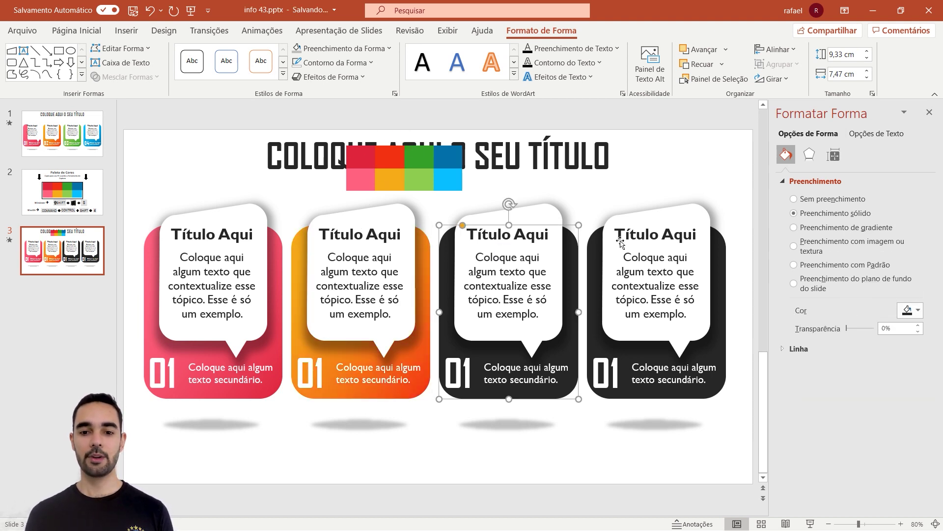
{"action": "left_click", "coordinate": [827, 229]}
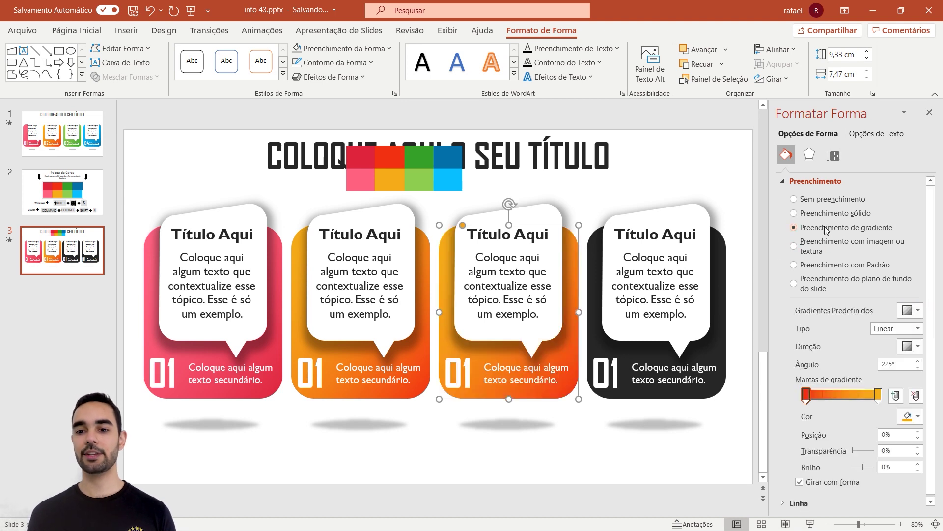
{"action": "left_click", "coordinate": [806, 395]}
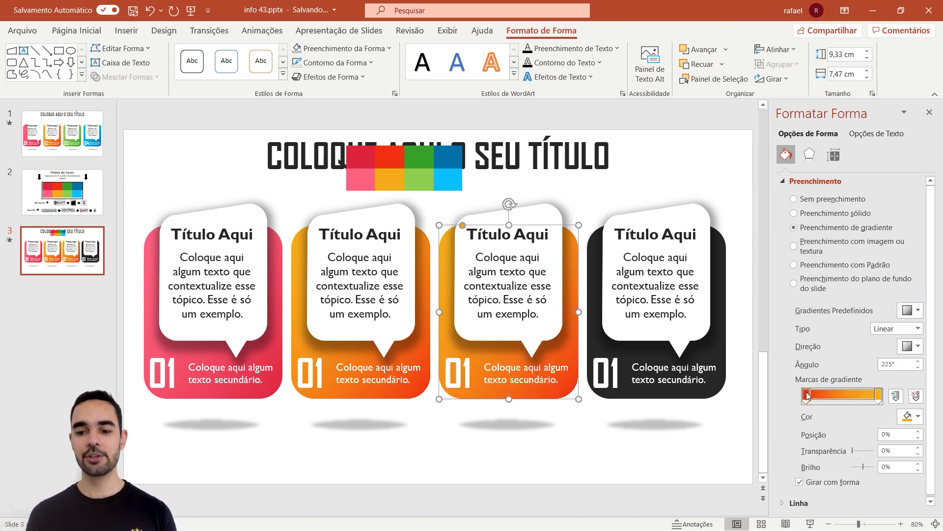
{"action": "left_click", "coordinate": [918, 417]}
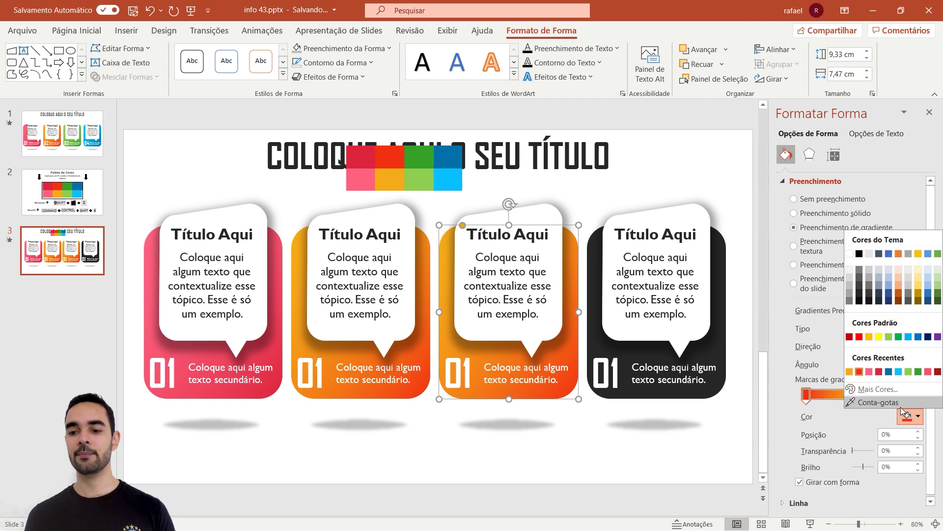
{"action": "left_click", "coordinate": [865, 413]}
{"action": "left_click", "coordinate": [420, 157]}
{"action": "left_click", "coordinate": [879, 394]}
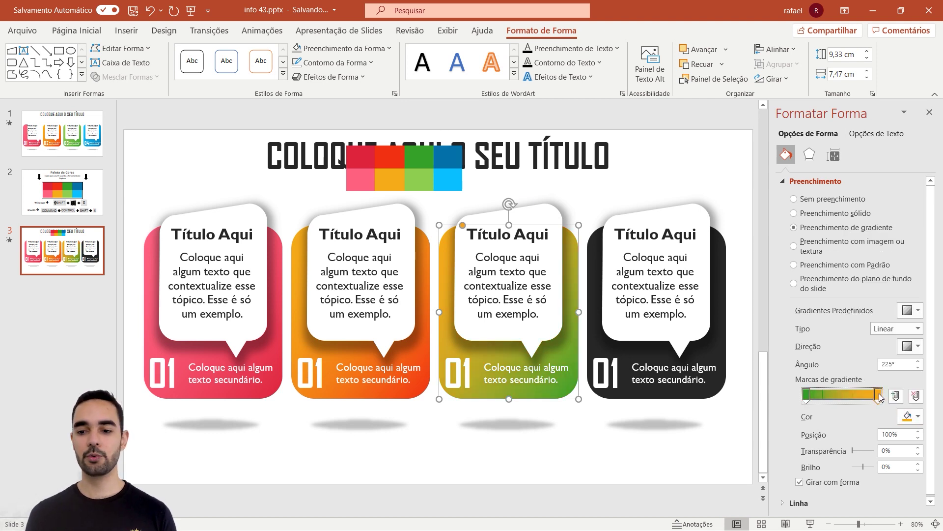
{"action": "left_click", "coordinate": [917, 416]}
{"action": "left_click", "coordinate": [895, 403]}
{"action": "left_click", "coordinate": [423, 176]}
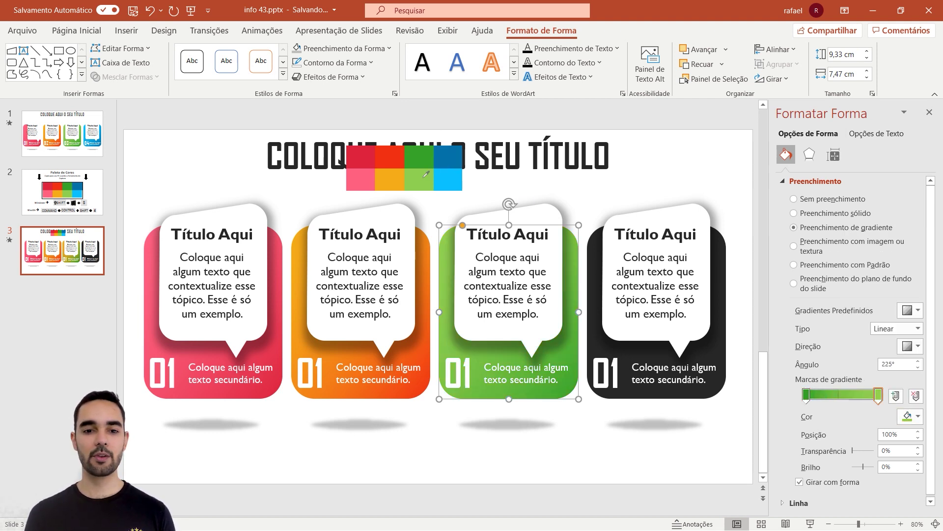
Give the fourth card a dark blue to light blue palette gradient and close the Format Shape pane
{"action": "left_click", "coordinate": [670, 234]}
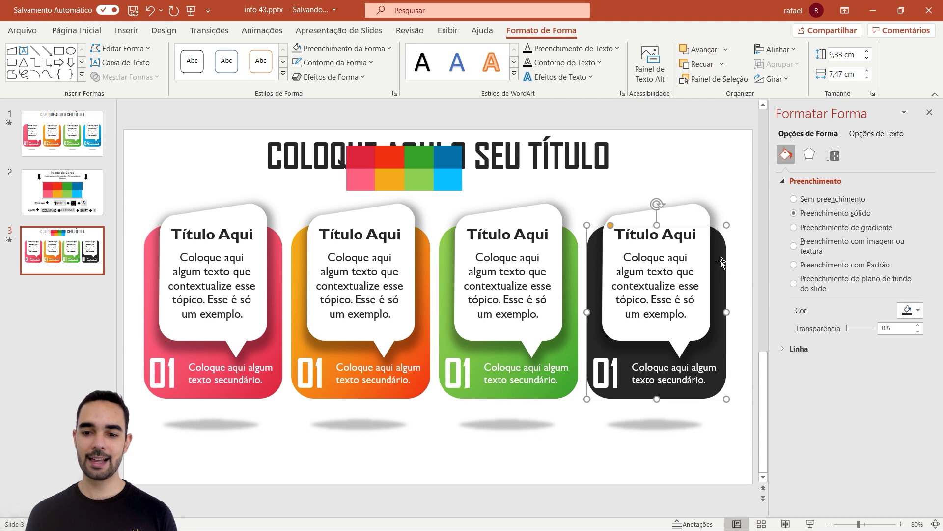
{"action": "left_click", "coordinate": [871, 229]}
{"action": "left_click", "coordinate": [918, 417]}
{"action": "left_click", "coordinate": [864, 401]}
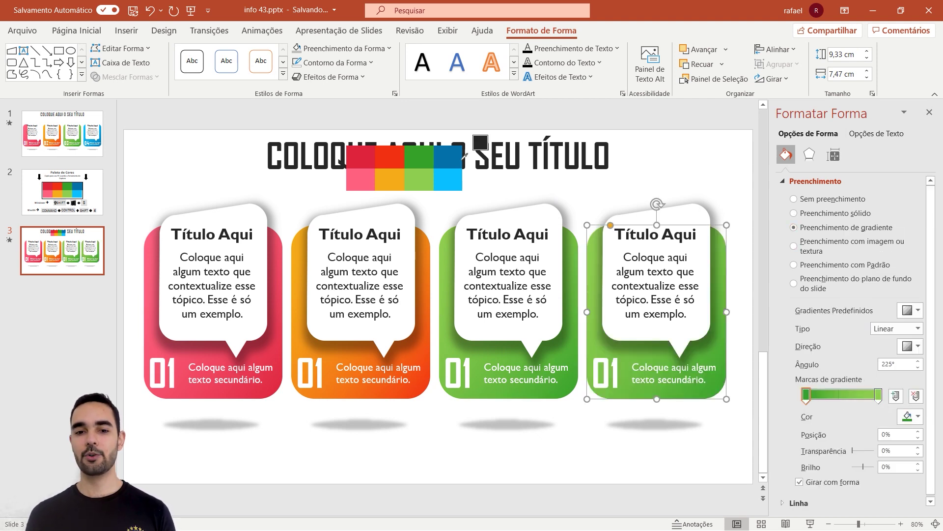
{"action": "left_click", "coordinate": [454, 156]}
{"action": "left_click", "coordinate": [879, 396]}
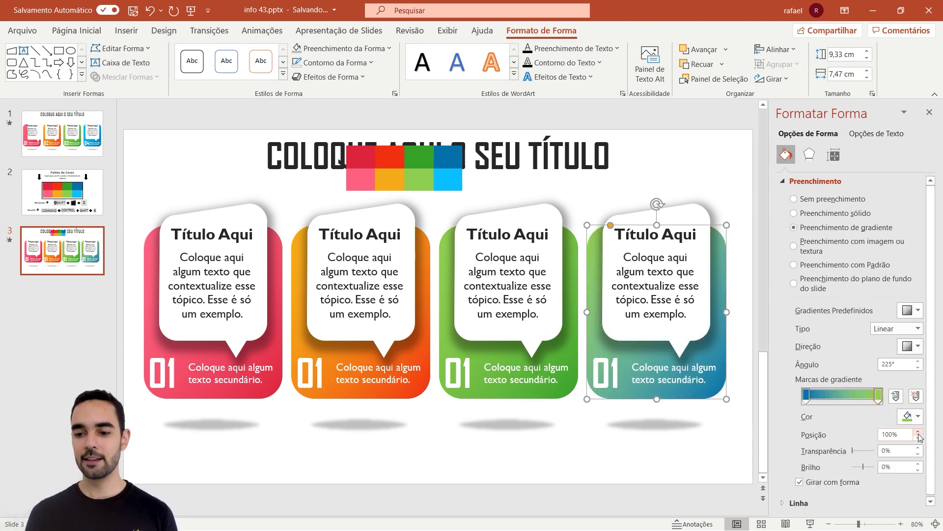
{"action": "left_click", "coordinate": [918, 416]}
{"action": "left_click", "coordinate": [865, 416]}
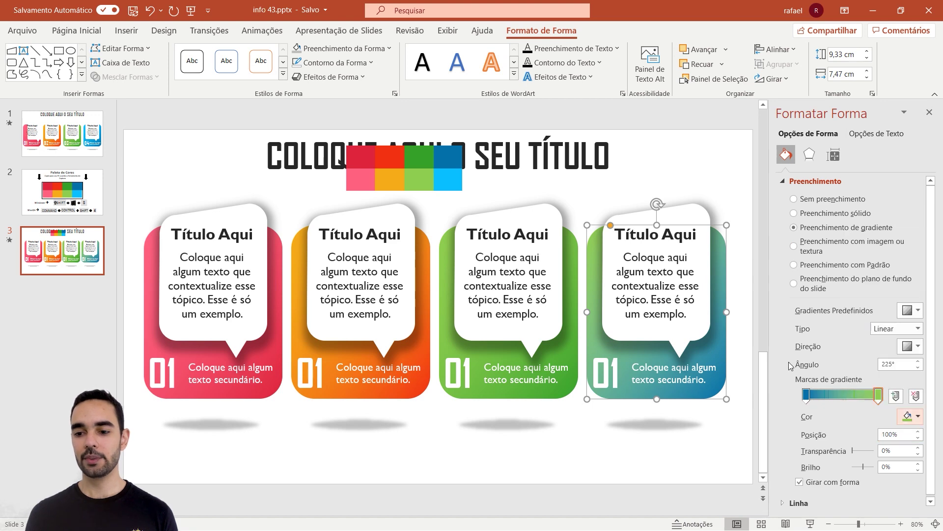
{"action": "left_click", "coordinate": [453, 178]}
{"action": "left_click", "coordinate": [929, 112]}
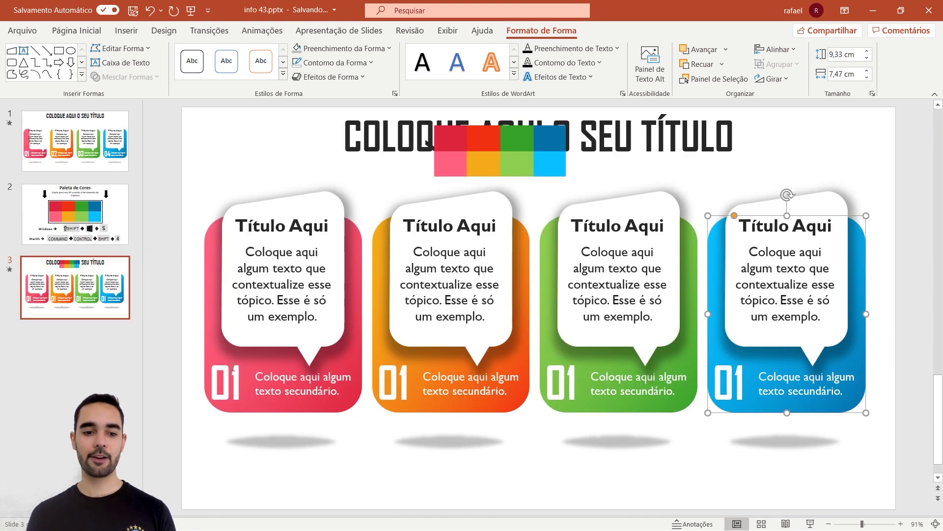
{"action": "left_click", "coordinate": [410, 388]}
Number the orange, green and blue cards 02, 03 and 04
{"action": "type", "text": "02"}
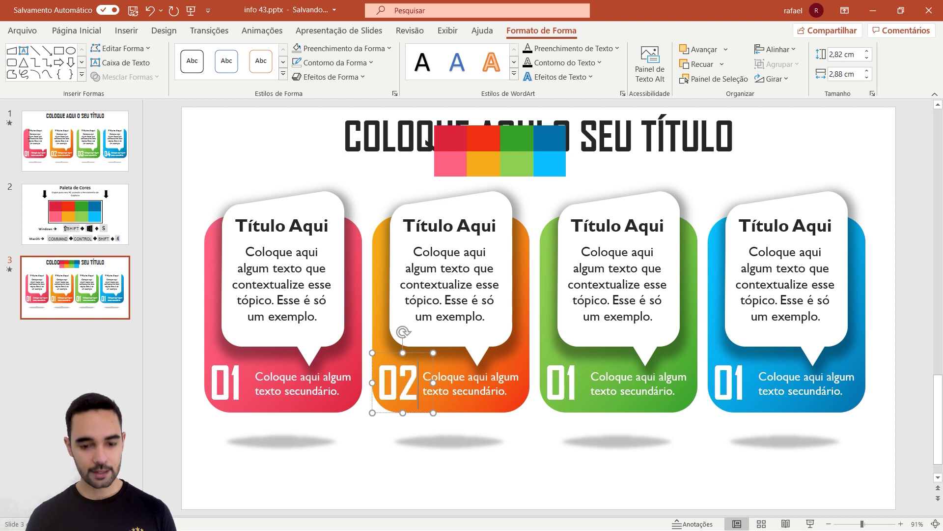
{"action": "double_click", "coordinate": [567, 382]}
{"action": "type", "text": "03"}
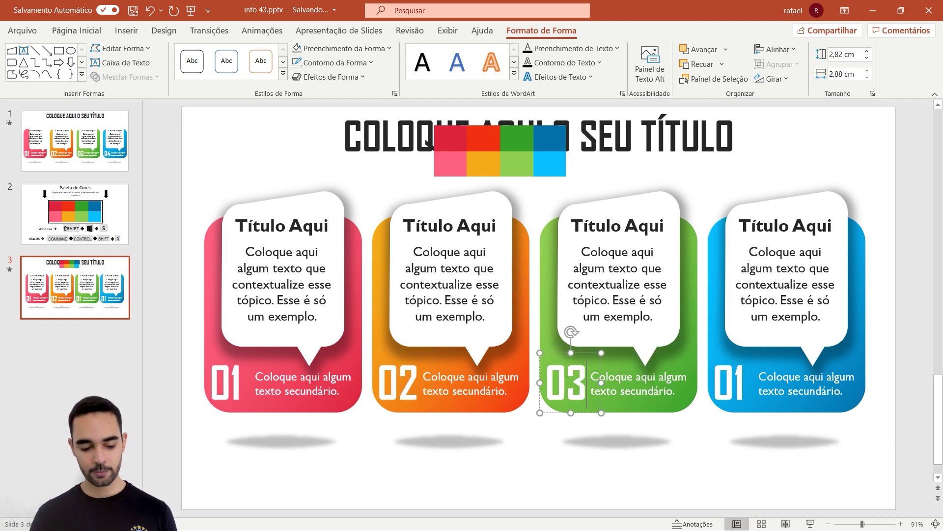
{"action": "double_click", "coordinate": [729, 382]}
{"action": "type", "text": "04"}
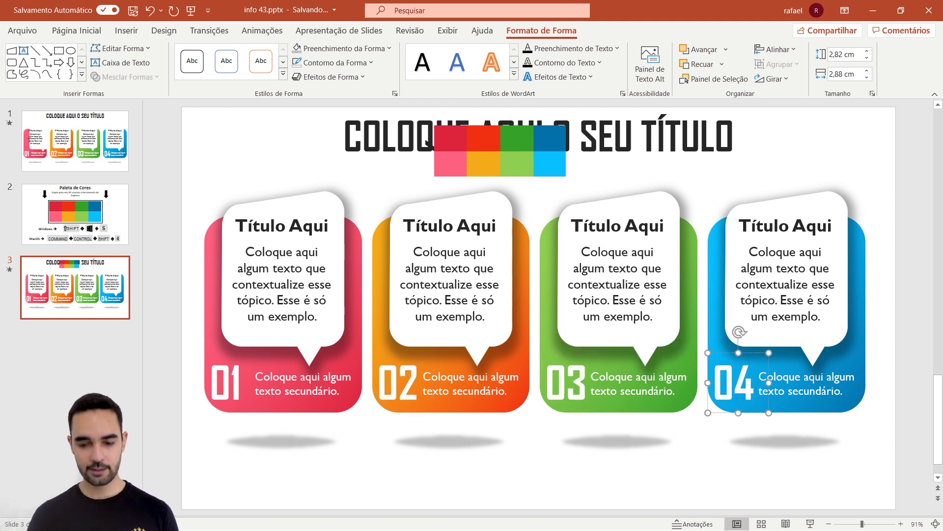
Delete the colour palette image over the title and preview the slide as a slide show
{"action": "key", "text": "Delete"}
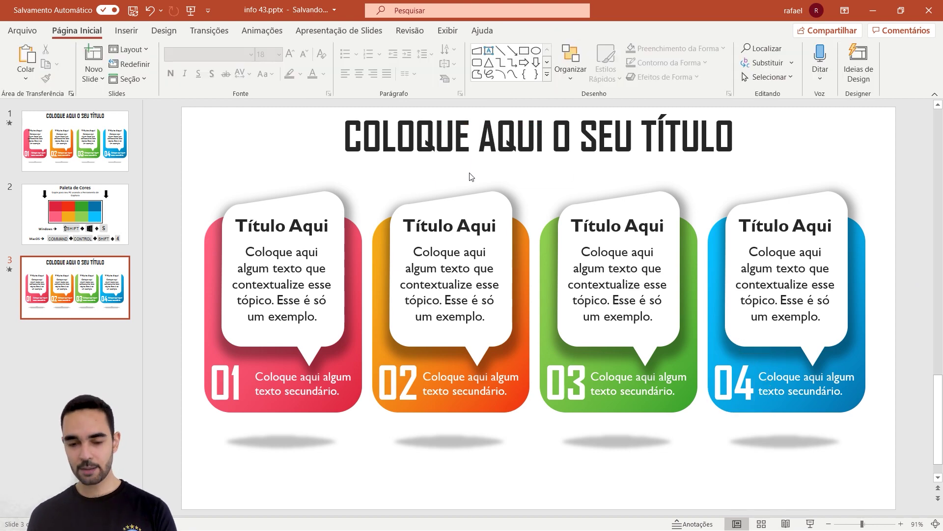
{"action": "left_click", "coordinate": [280, 150]}
{"action": "left_click", "coordinate": [255, 165]}
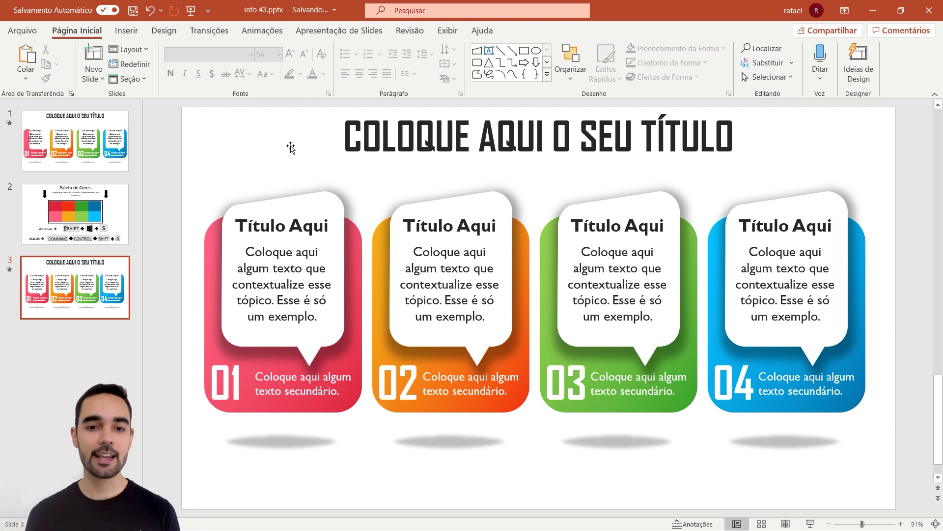
{"action": "left_click", "coordinate": [810, 523]}
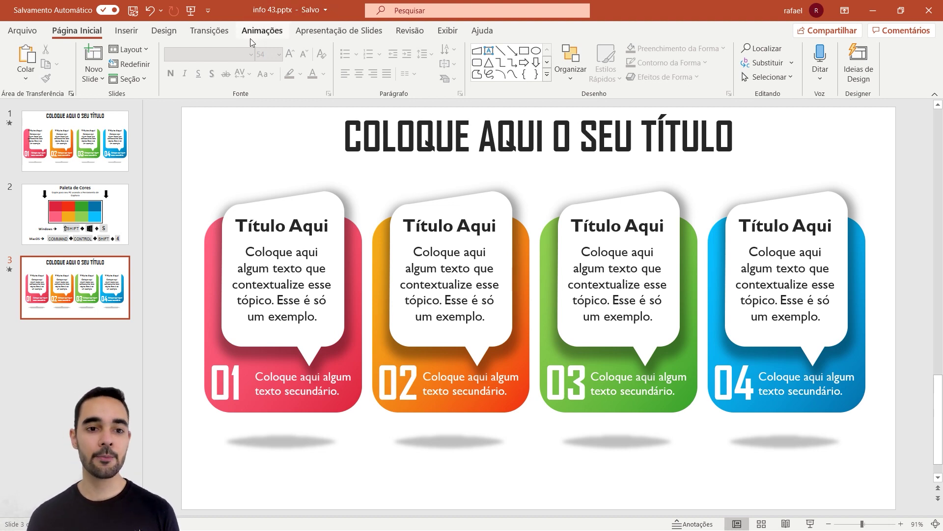
{"action": "left_click", "coordinate": [250, 36]}
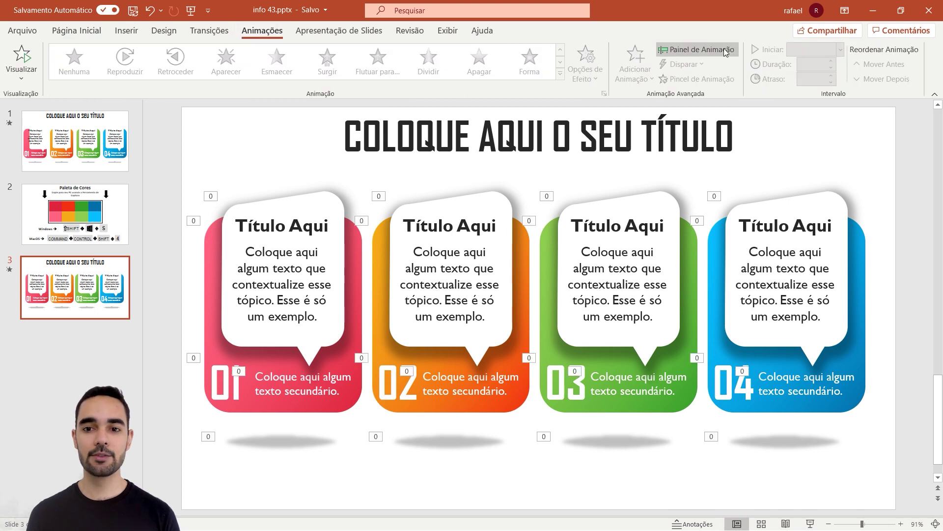
Set all four card animations to start On Click as steps 1–4, then start the slide show
{"action": "left_click", "coordinate": [709, 49]}
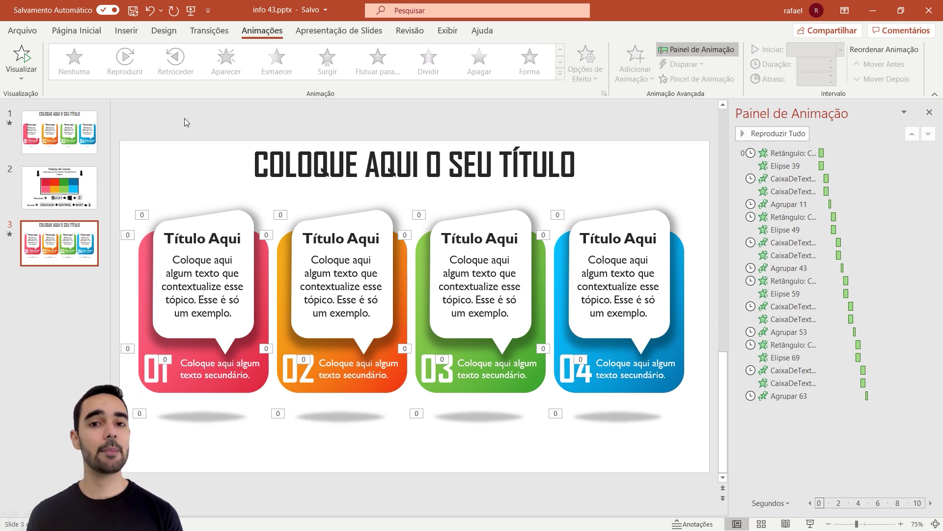
{"action": "left_click", "coordinate": [141, 290]}
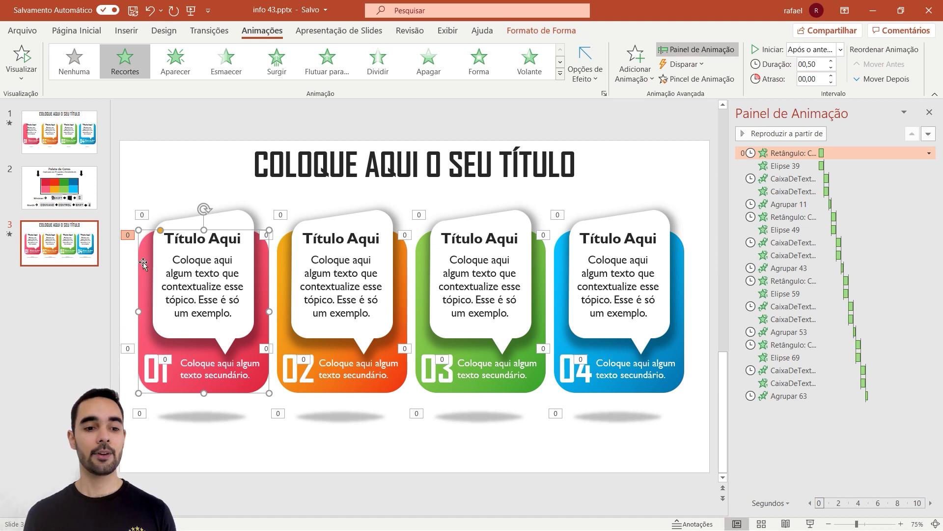
{"action": "left_click", "coordinate": [283, 265], "text": "shift"}
{"action": "left_click", "coordinate": [420, 272], "text": "shift"}
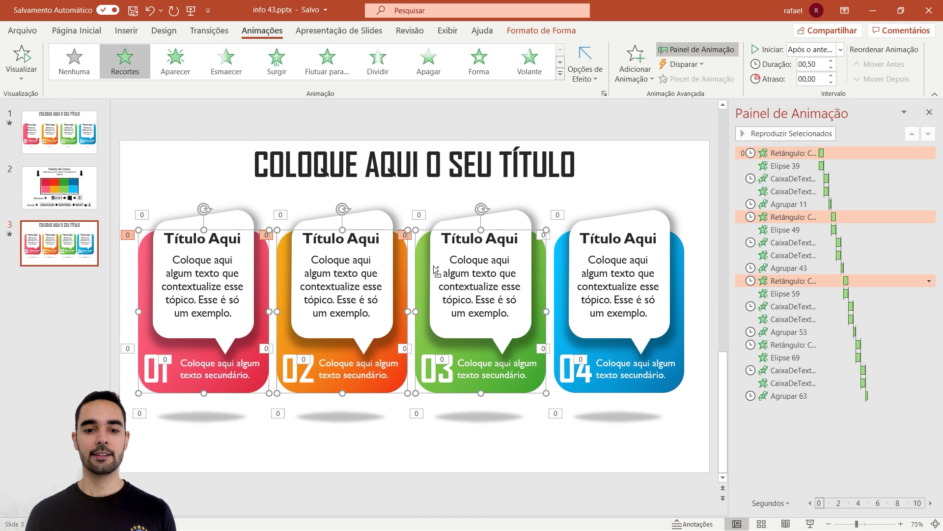
{"action": "left_click", "coordinate": [559, 270], "text": "shift"}
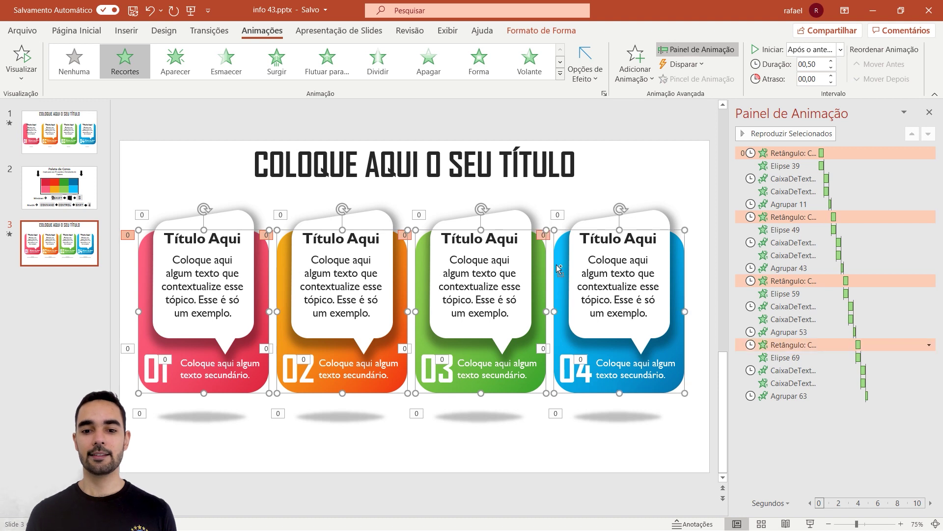
{"action": "left_click", "coordinate": [820, 52]}
{"action": "left_click", "coordinate": [821, 62]}
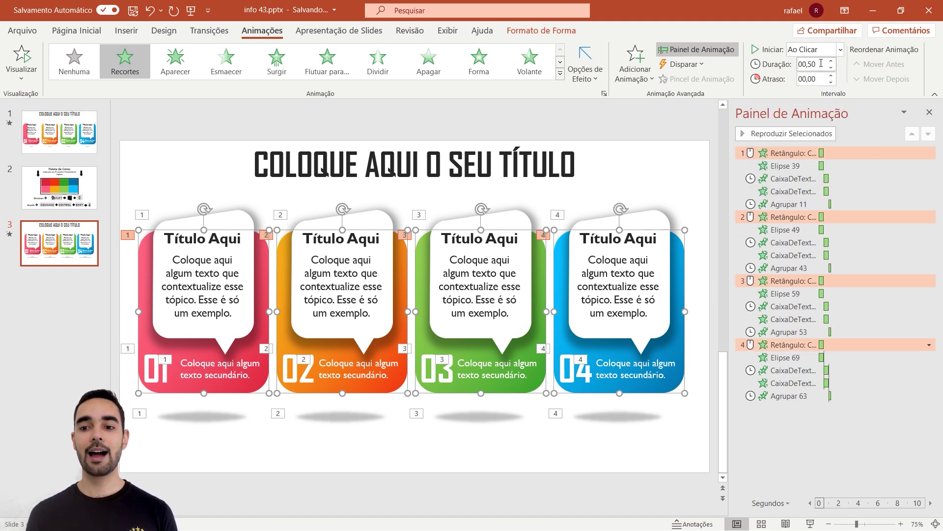
{"action": "left_click", "coordinate": [811, 524]}
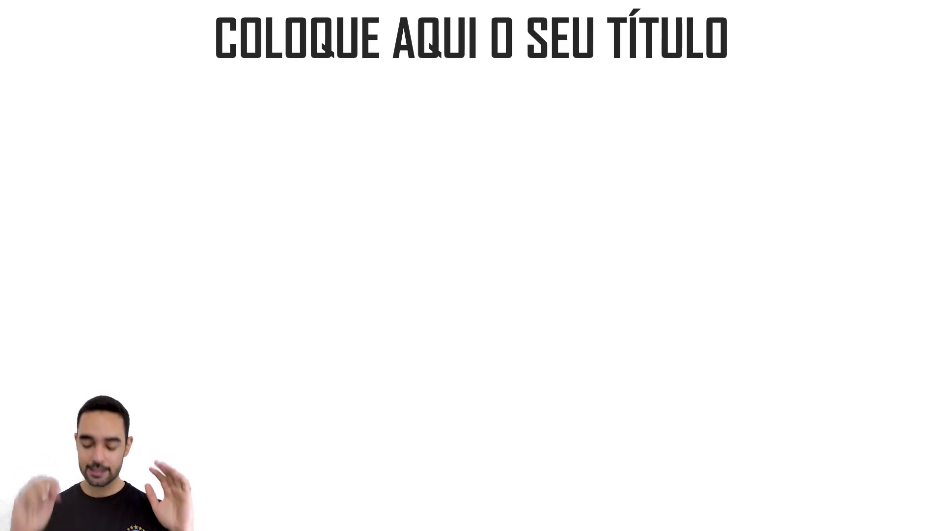
Advance the slide show with the Right arrow to reveal the next card
{"action": "key", "text": "Right"}
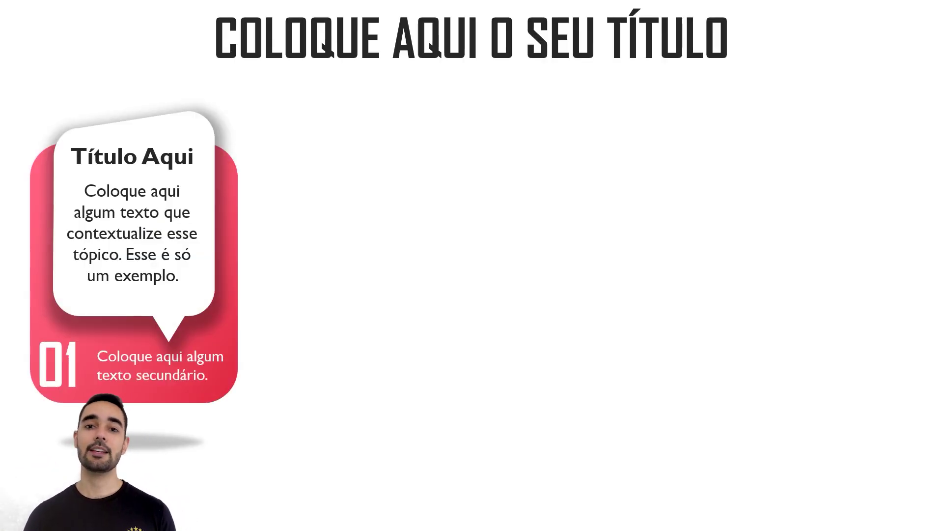